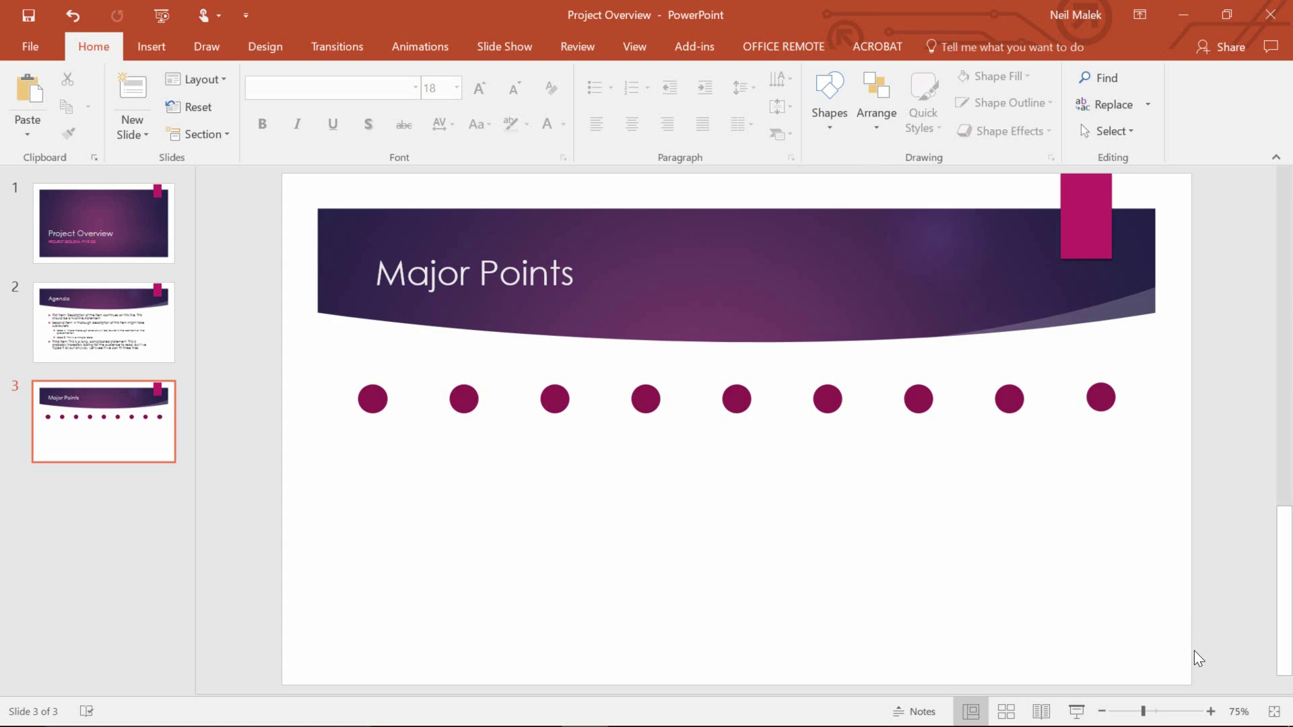
# Step: Zoom the Major Points slide in to 120% and recentre it with the horizontal scrollbar
pyautogui.click(1211, 712)
pyautogui.click(1212, 712)
pyautogui.click(1212, 712)
pyautogui.click(1212, 712)
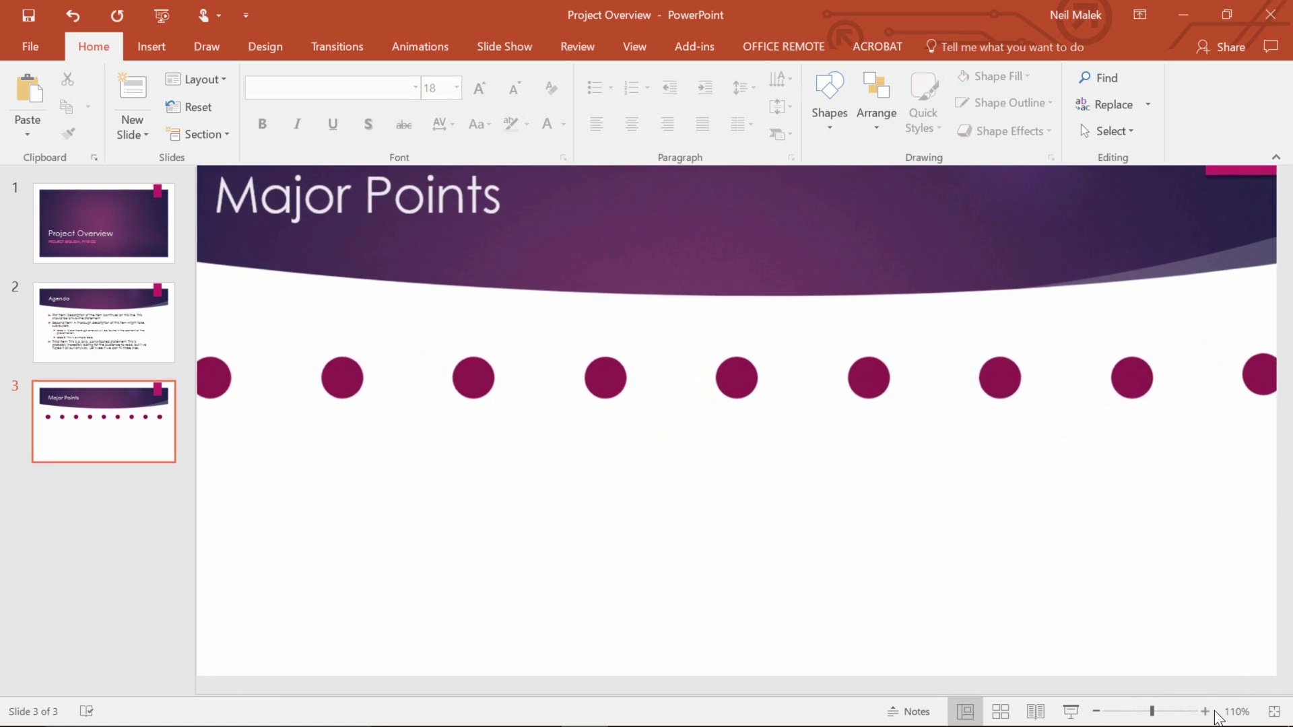
pyautogui.click(1211, 712)
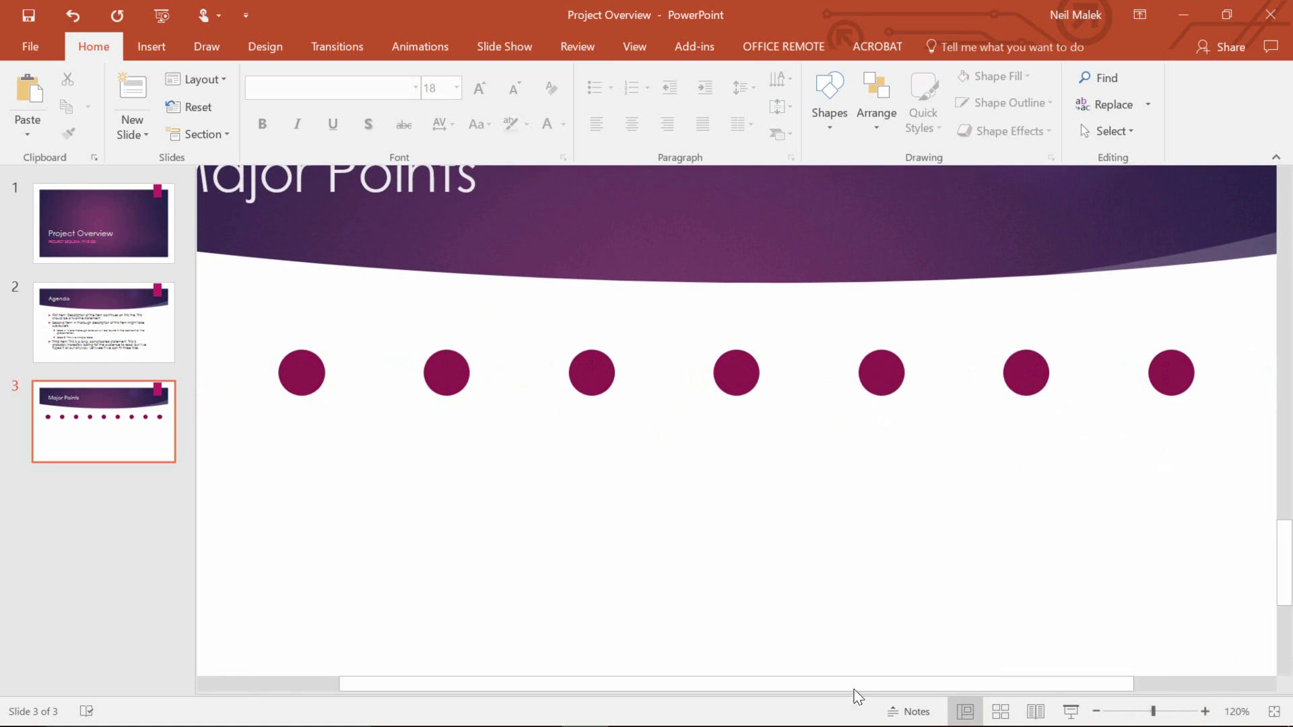
pyautogui.moveTo(830, 686); pyautogui.dragTo(770, 680)
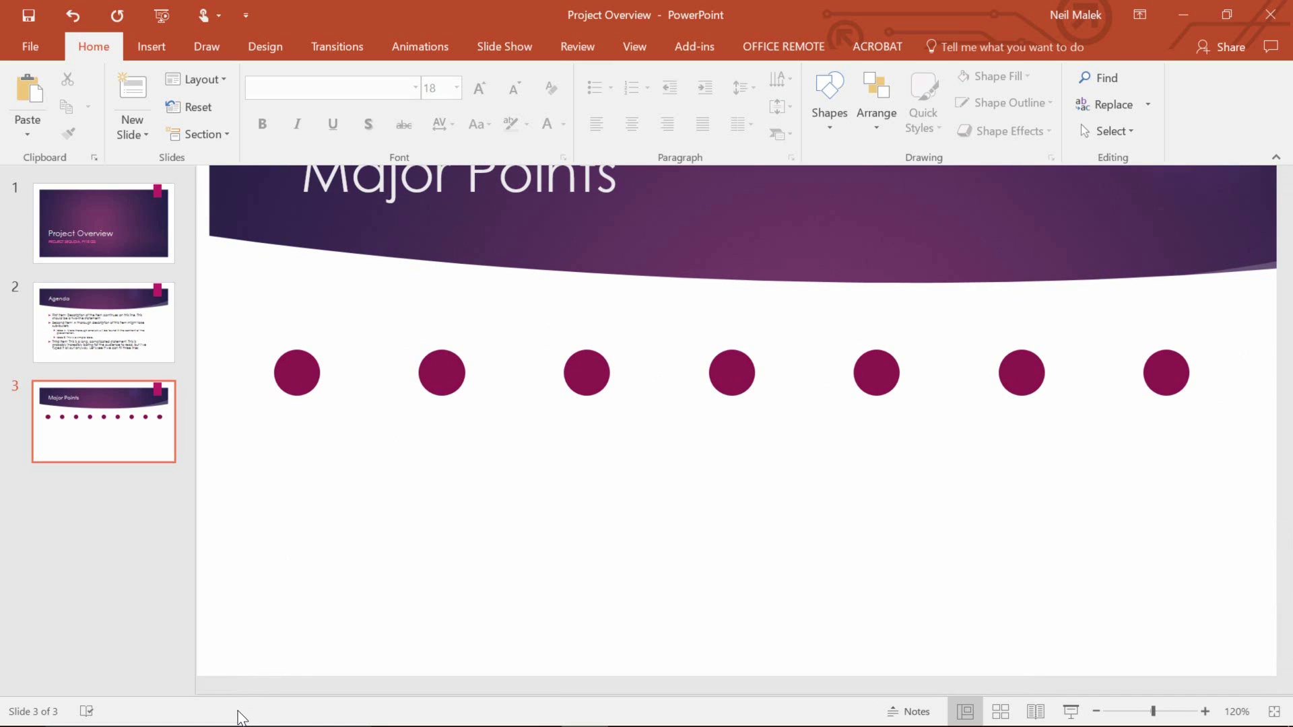
pyautogui.moveTo(265, 684); pyautogui.dragTo(252, 684)
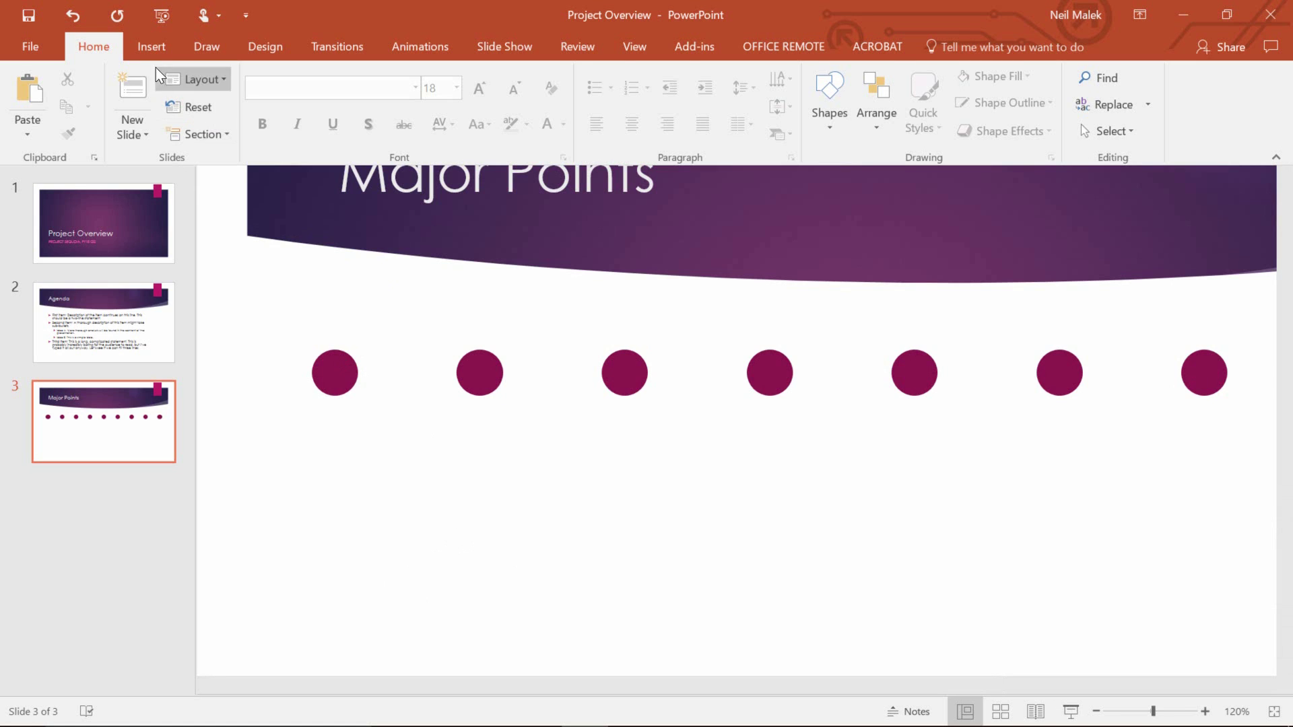
# Step: Draw a straight horizontal line above the first three dots
pyautogui.click(152, 46)
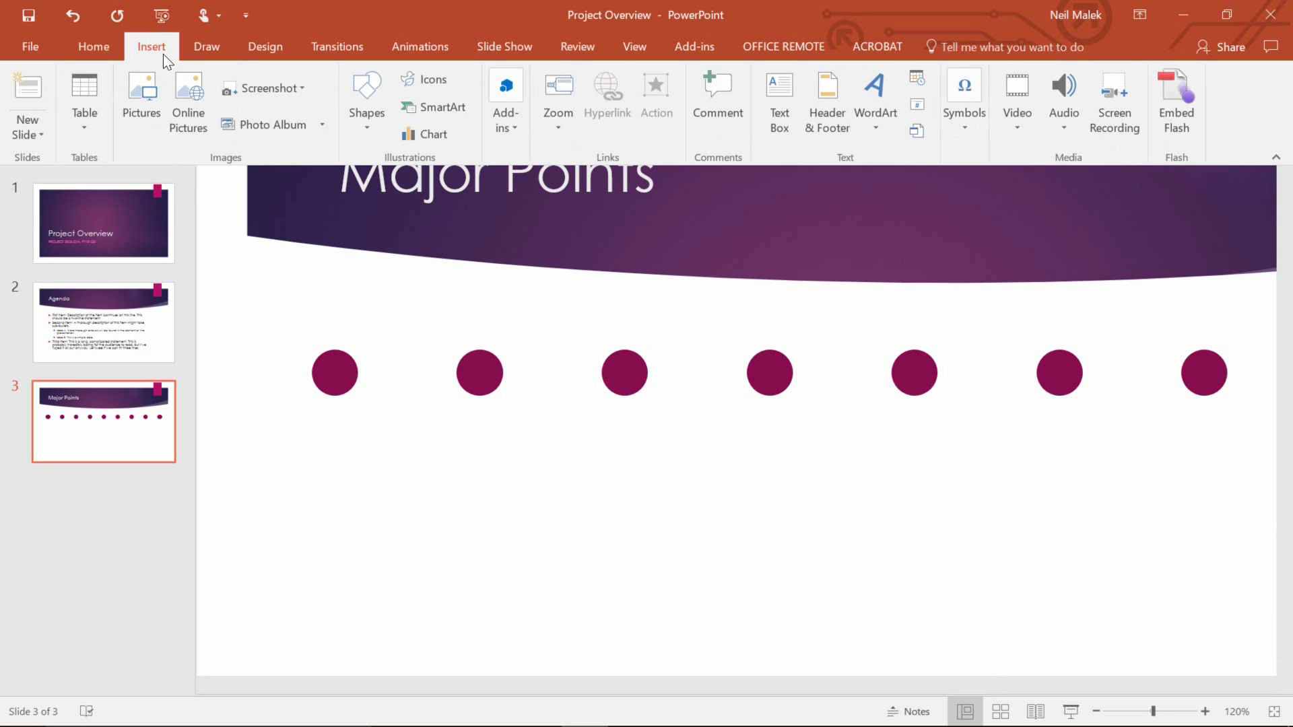
pyautogui.click(366, 135)
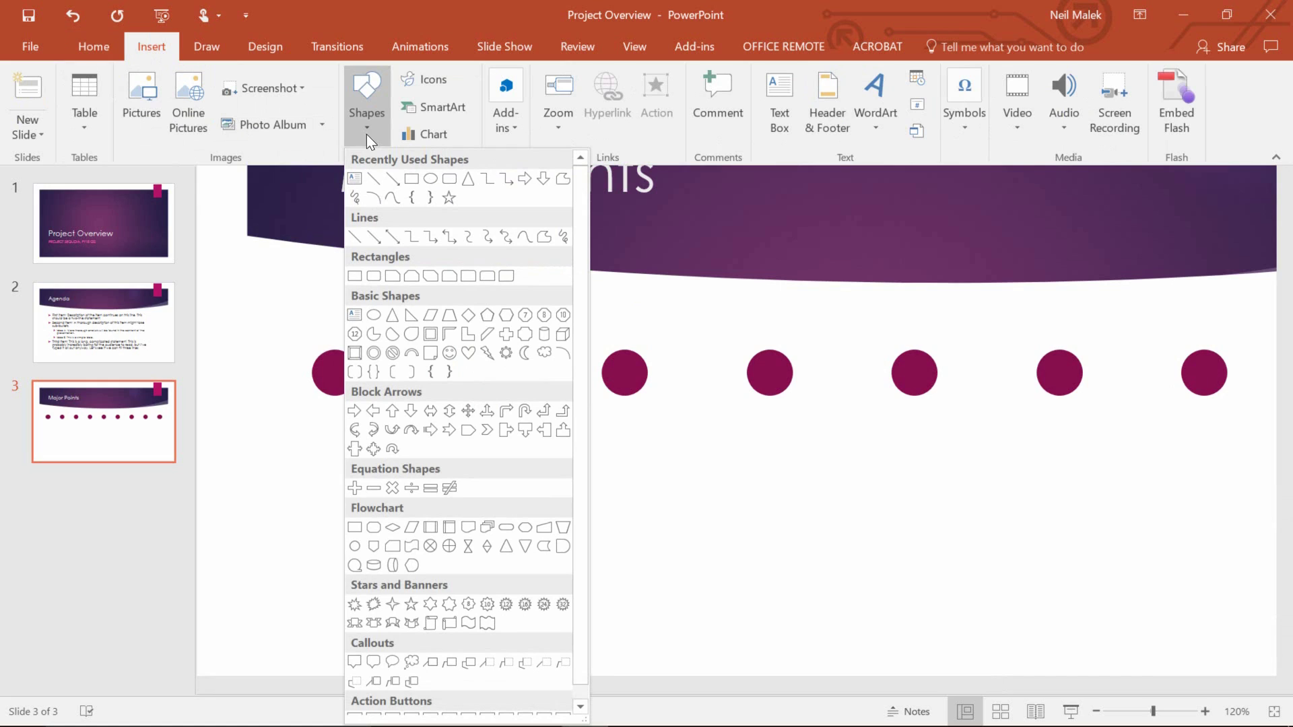
pyautogui.click(374, 183)
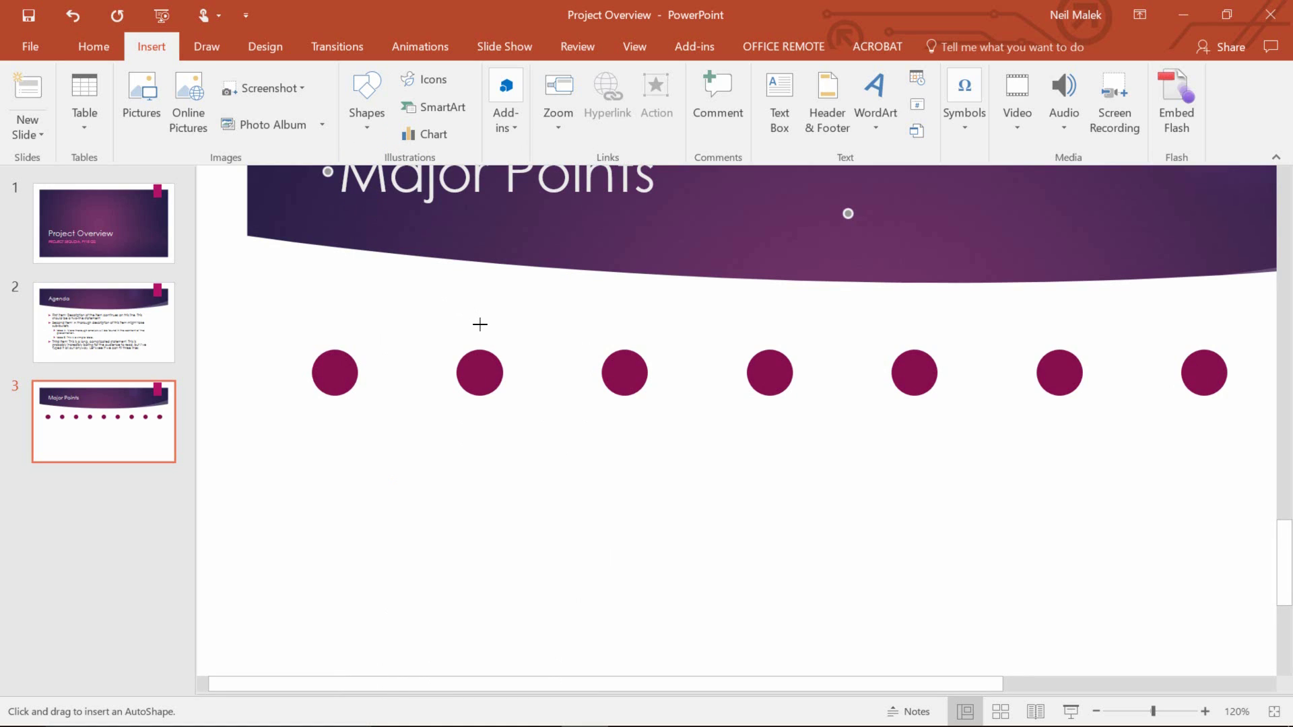
pyautogui.moveTo(480, 324); pyautogui.dragTo(278, 320)
pyautogui.moveTo(285, 320); pyautogui.dragTo(285, 322)
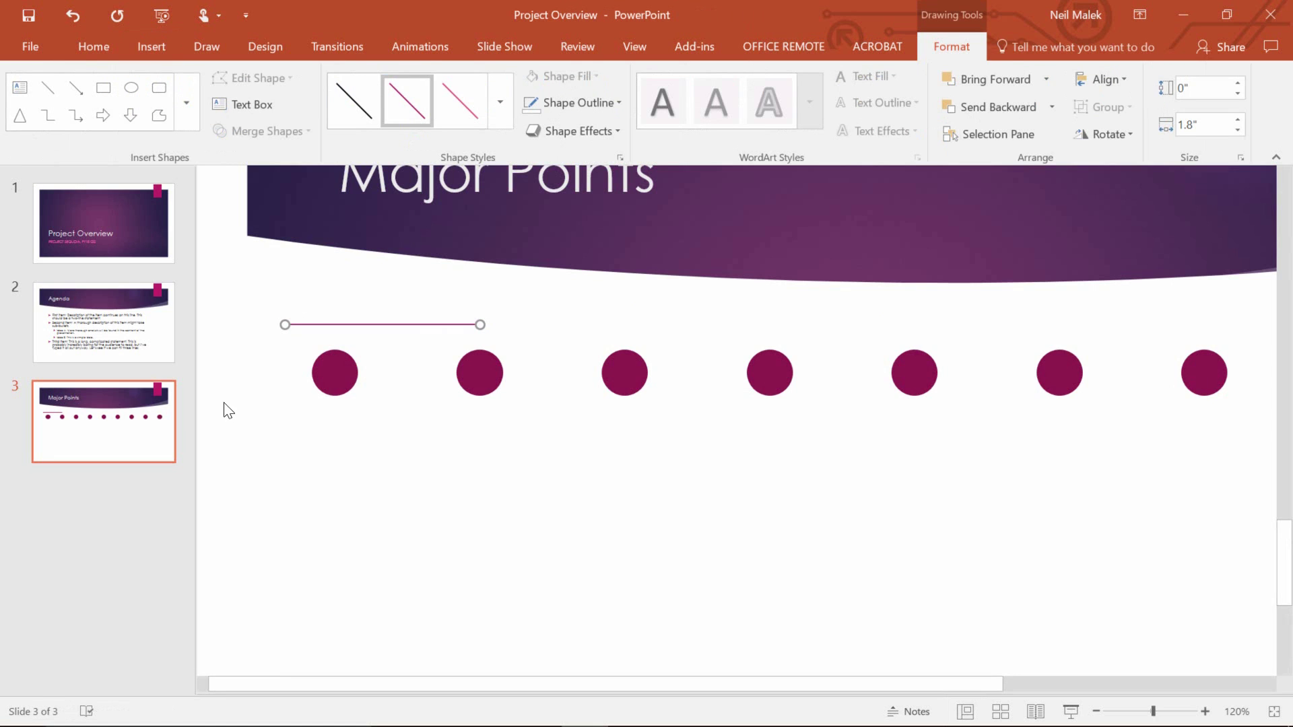
# Step: Duplicate the line, extend it past the third dot, and place a copy below the dots
pyautogui.hotkey('ctrl', 'd')
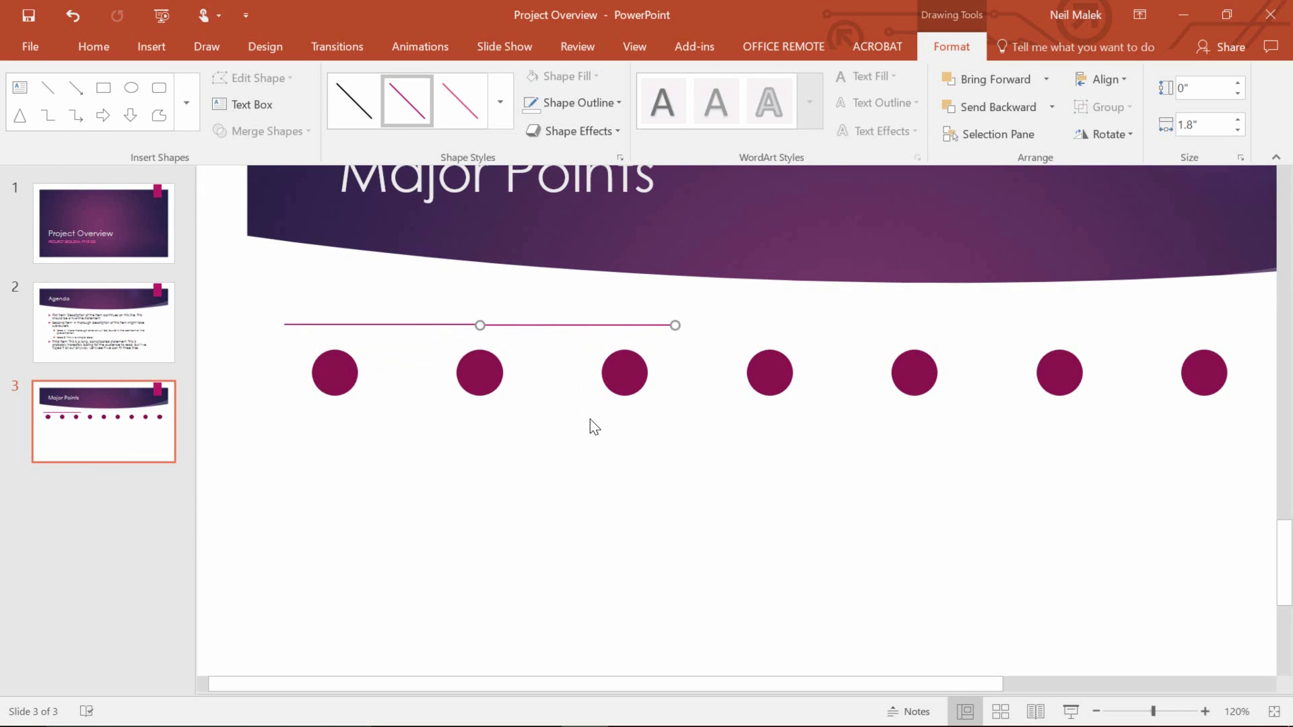
pyautogui.hotkey('ctrl', 'Up')
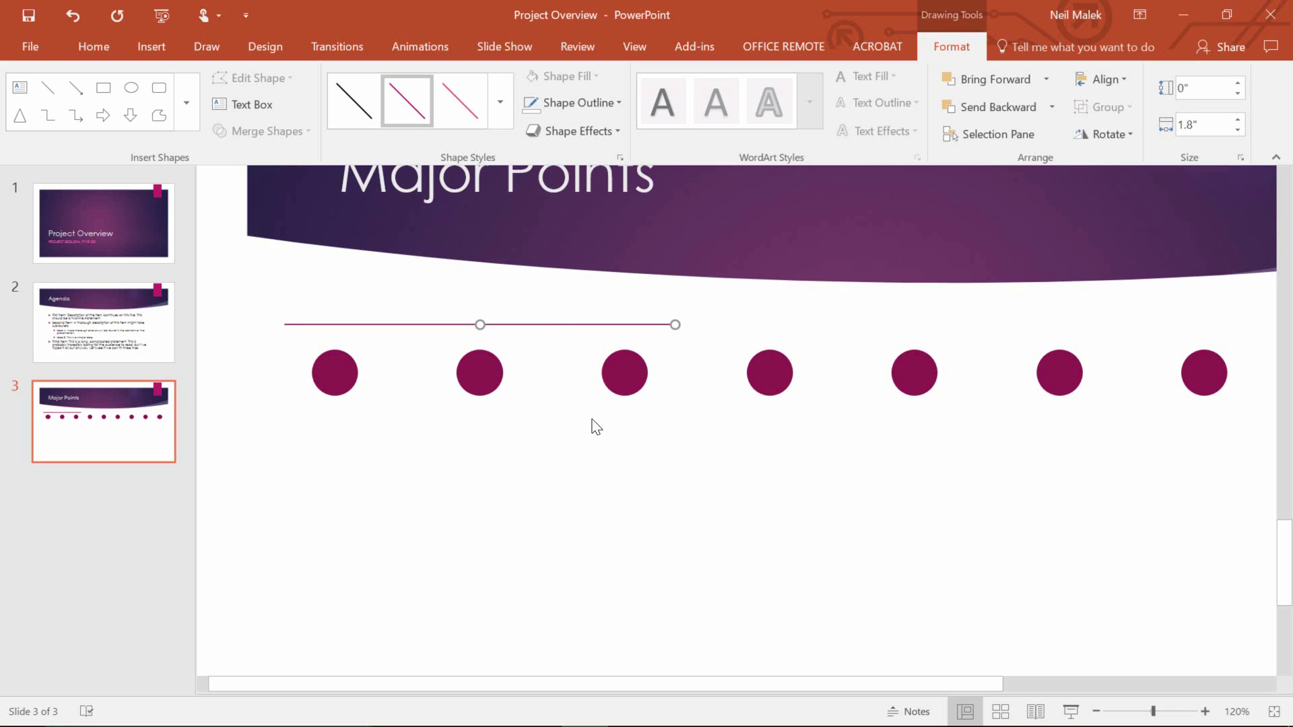
pyautogui.hotkey('ctrl', 'd')
pyautogui.moveTo(762, 324); pyautogui.dragTo(378, 431)
pyautogui.moveTo(377, 431); pyautogui.dragTo(378, 431)
pyautogui.scroll(-3, 511, 377)
pyautogui.moveTo(467, 325); pyautogui.dragTo(760, 317)
pyautogui.click(555, 435)
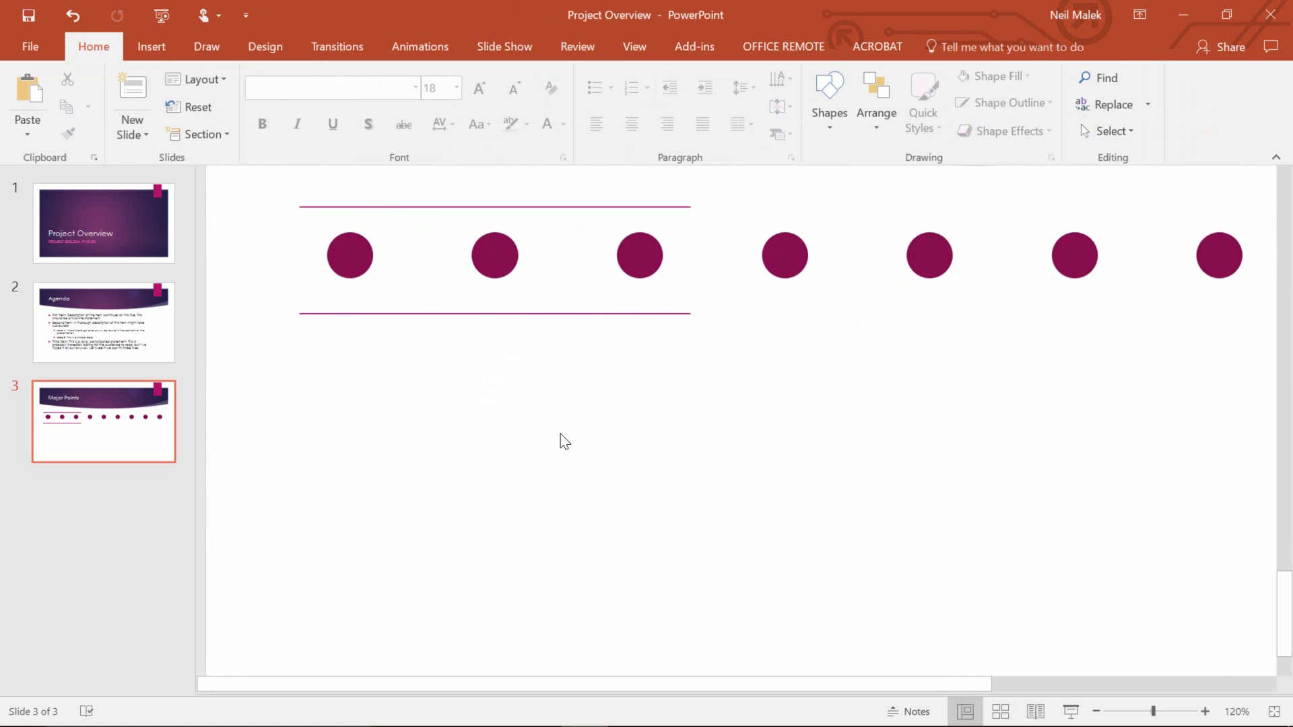
# Step: Draw the box's left vertical side with a Line shape
pyautogui.scroll(1, 561, 439)
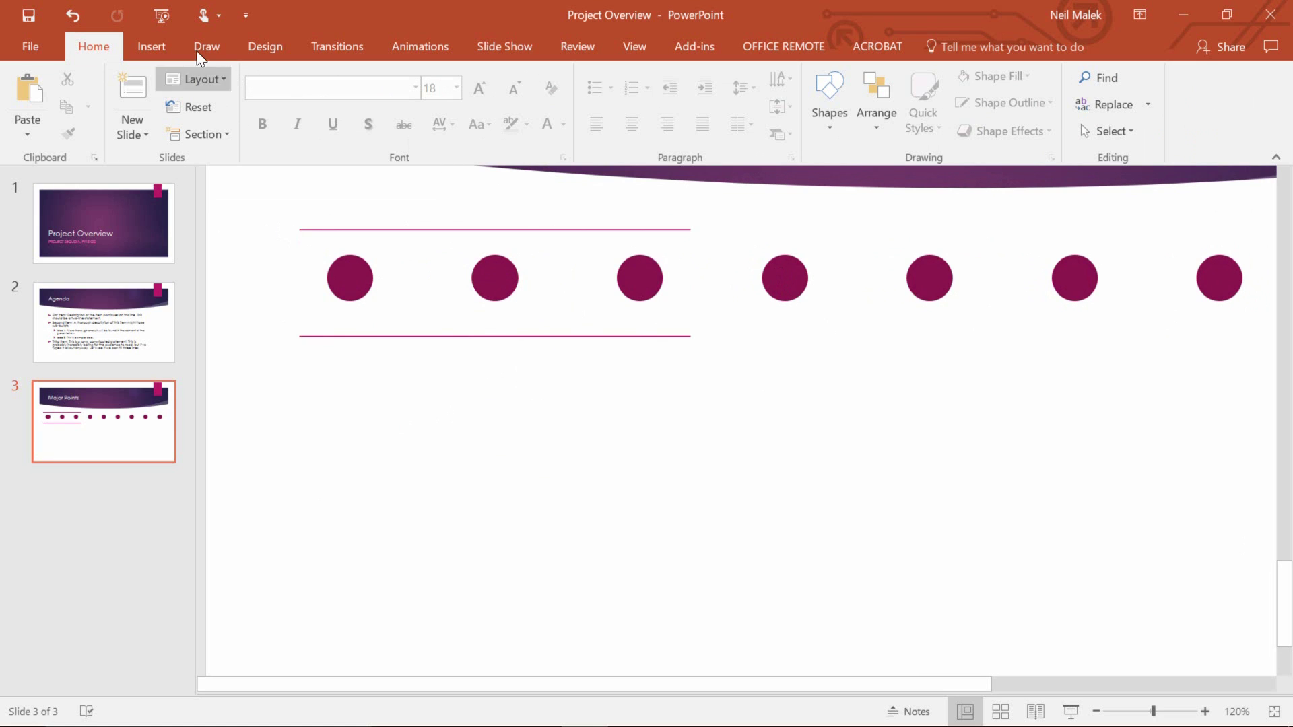
pyautogui.click(163, 54)
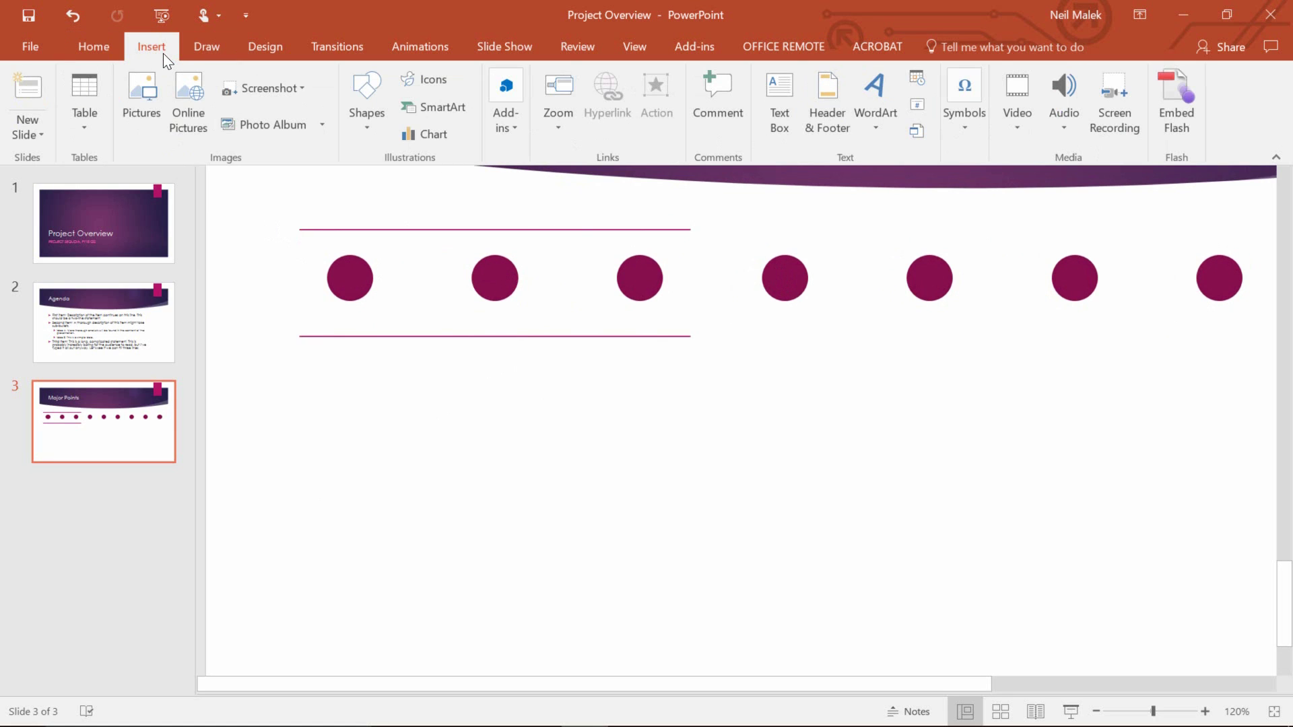
pyautogui.click(366, 131)
pyautogui.click(374, 181)
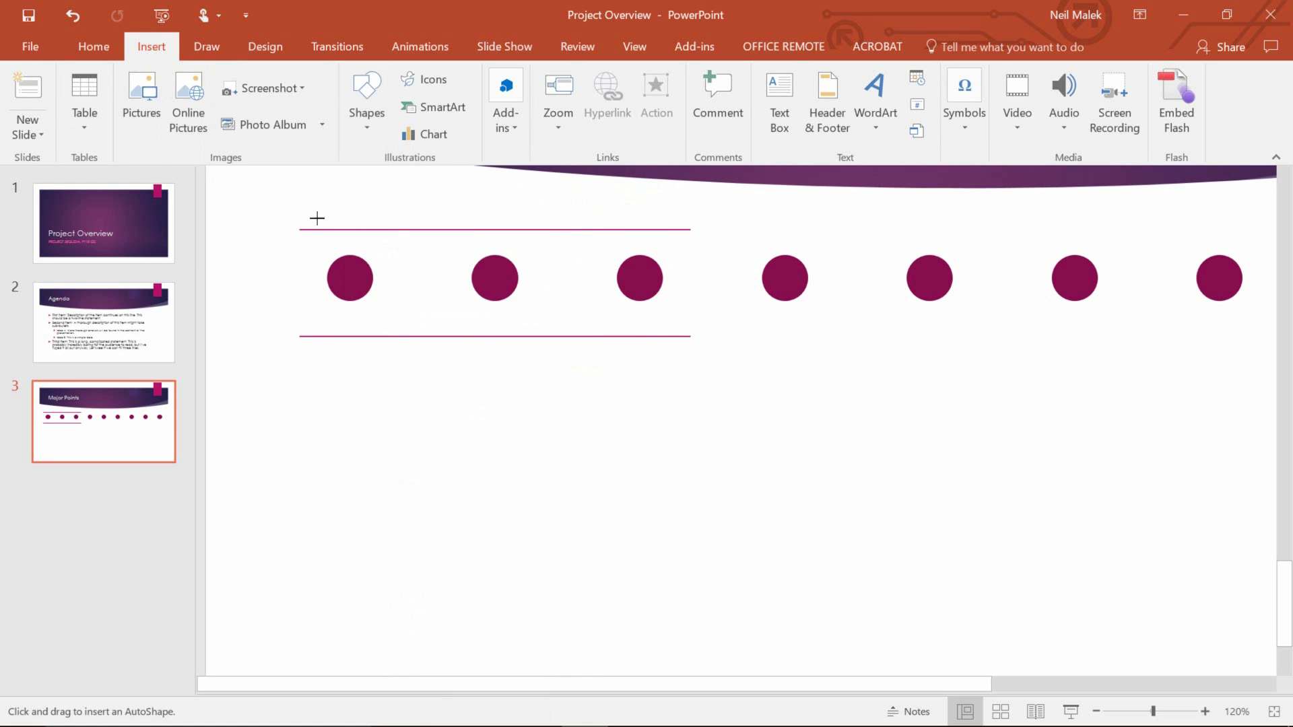
pyautogui.moveTo(297, 230); pyautogui.dragTo(298, 337)
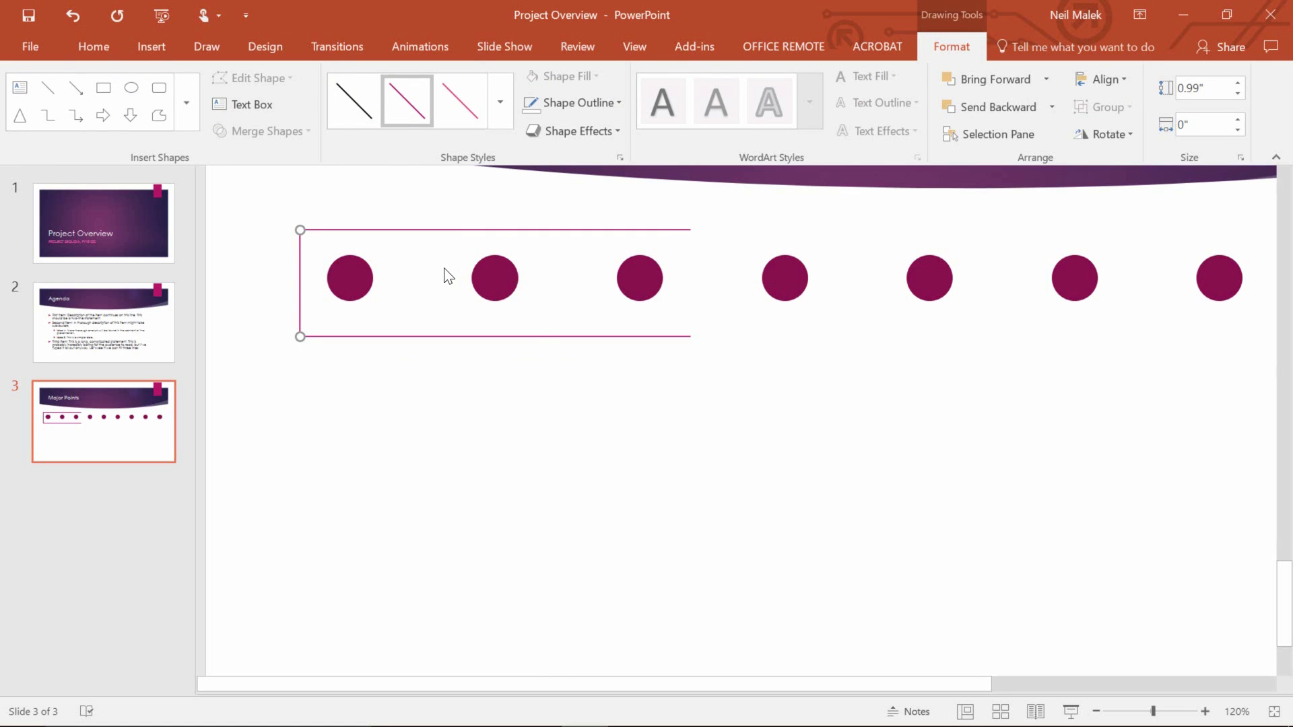
# Step: Duplicate the vertical line to form the box's right side and a drop line below its middle
pyautogui.hotkey('ctrl', 'd')
pyautogui.moveTo(313, 329); pyautogui.dragTo(689, 305)
pyautogui.hotkey('ctrl', 'd')
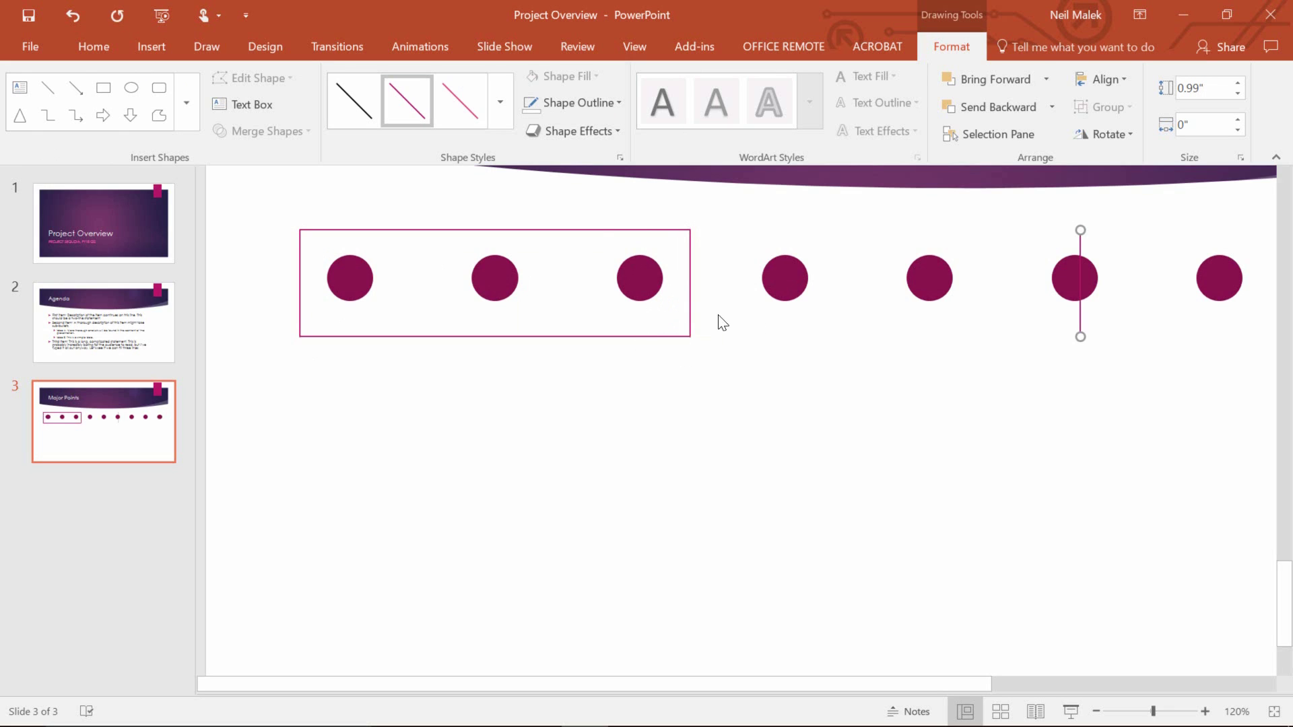
pyautogui.moveTo(1081, 307); pyautogui.dragTo(489, 482)
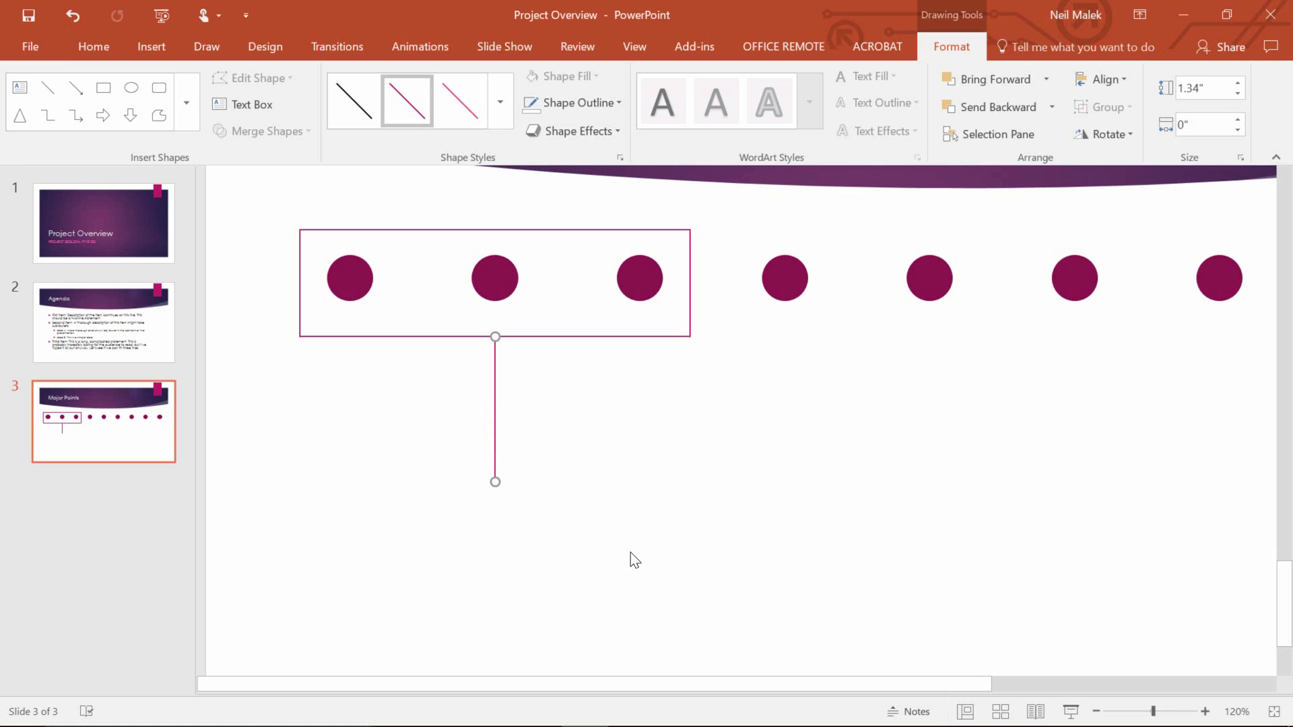
pyautogui.click(612, 453)
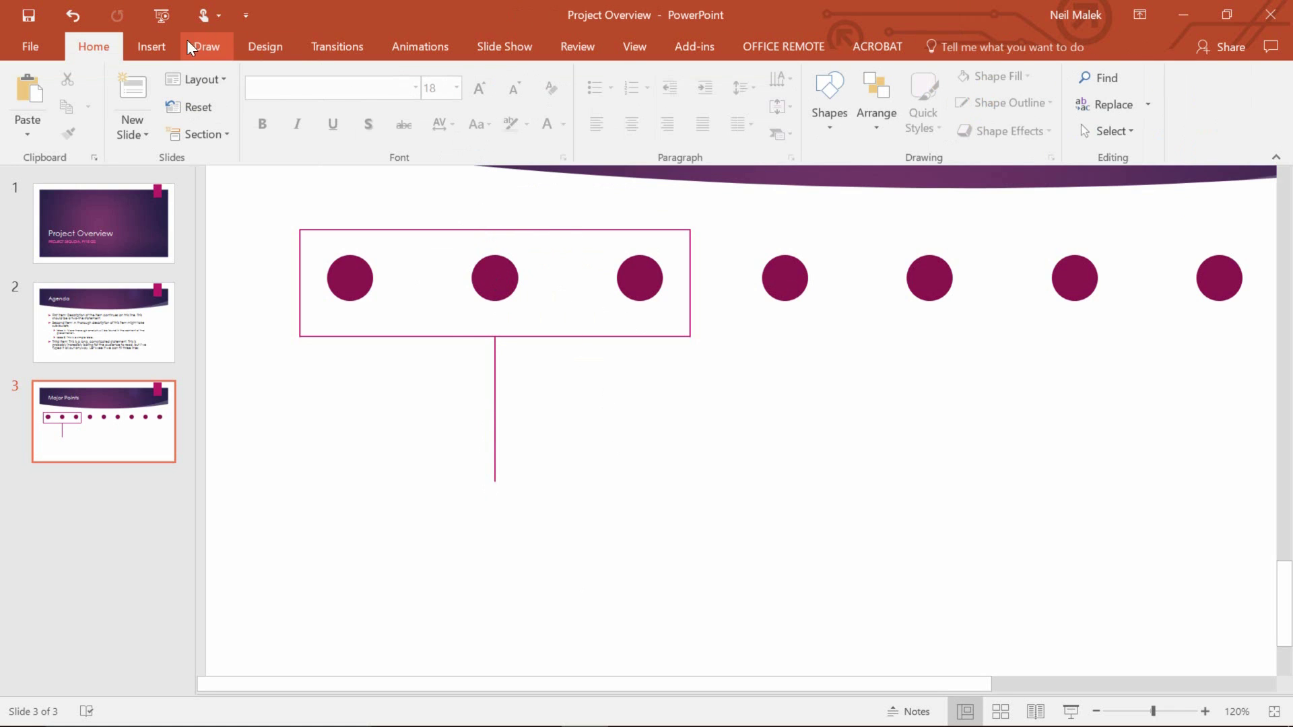
# Step: Add a 'Process Improvement' text box and position it under the drop line
pyautogui.click(161, 46)
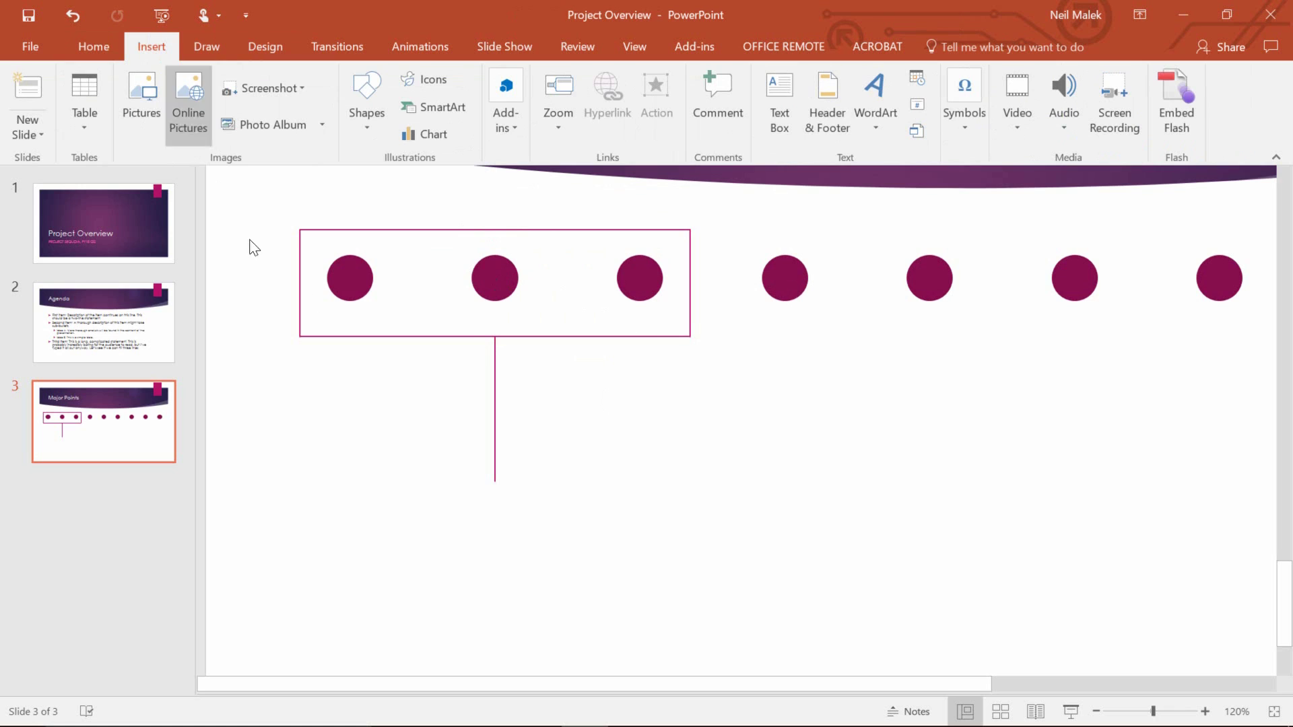
pyautogui.click(779, 129)
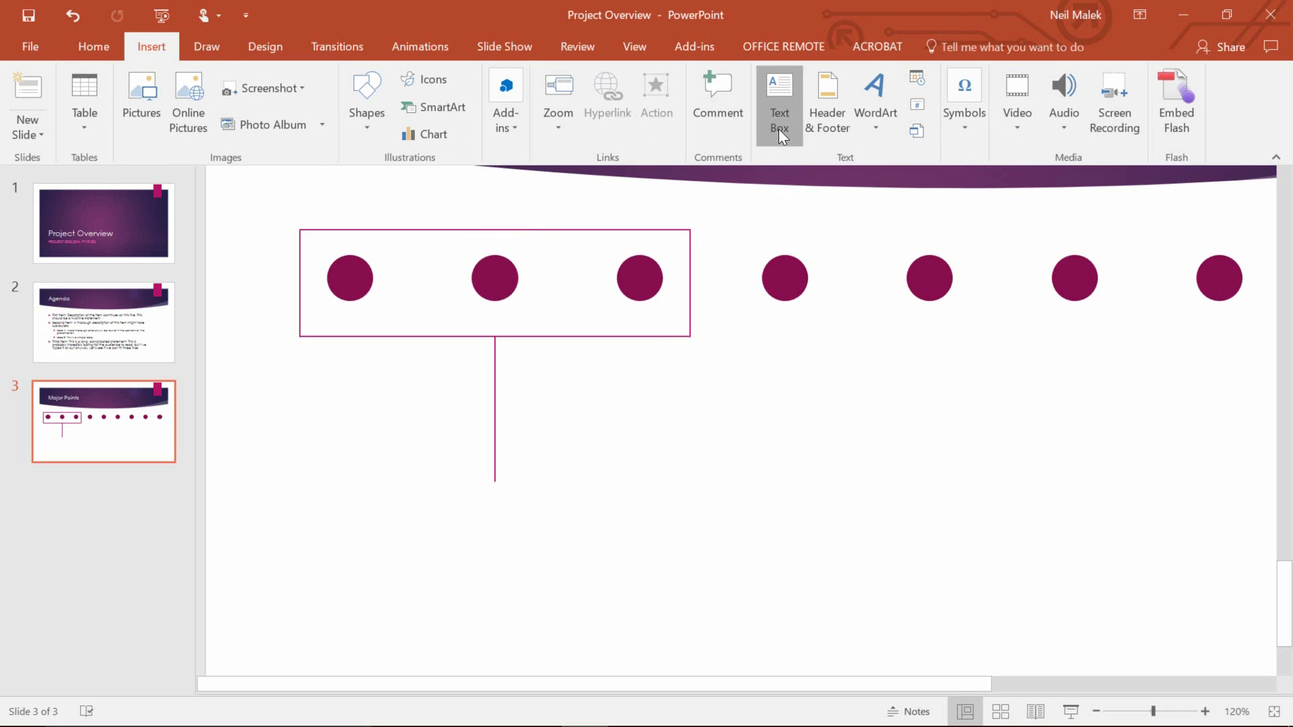
pyautogui.click(355, 542)
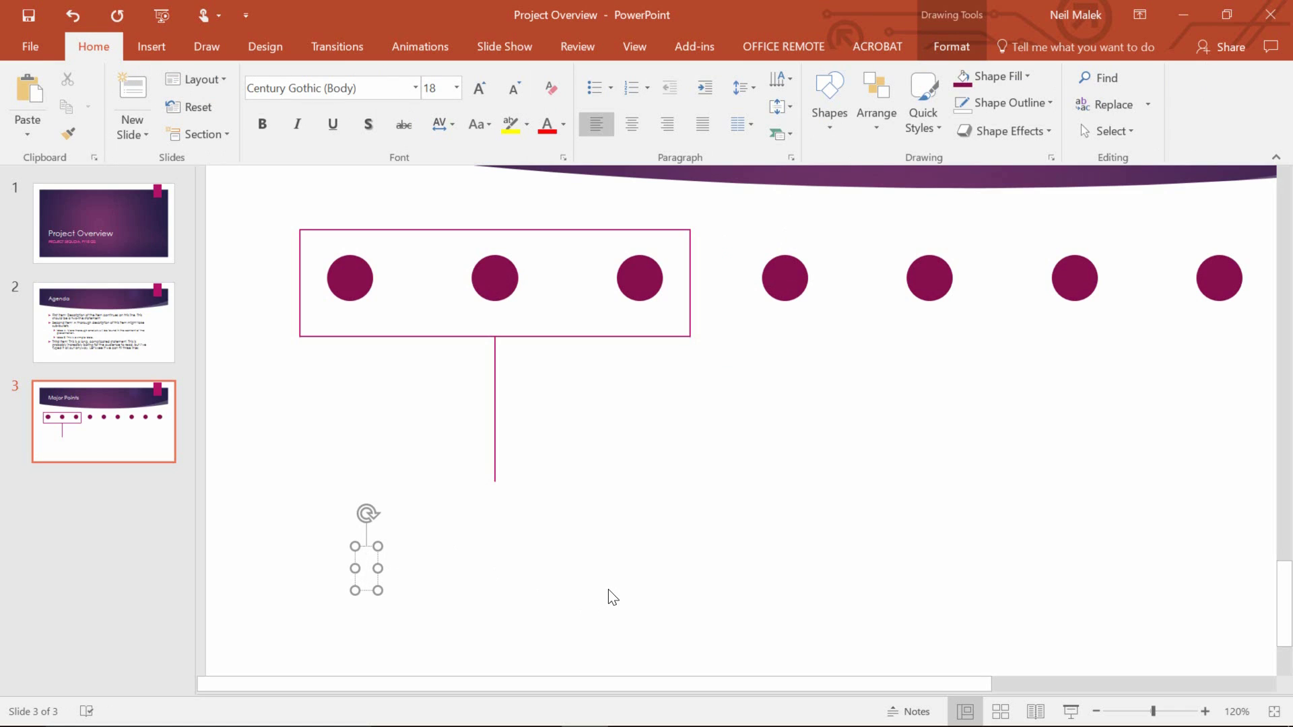
pyautogui.write('Process')
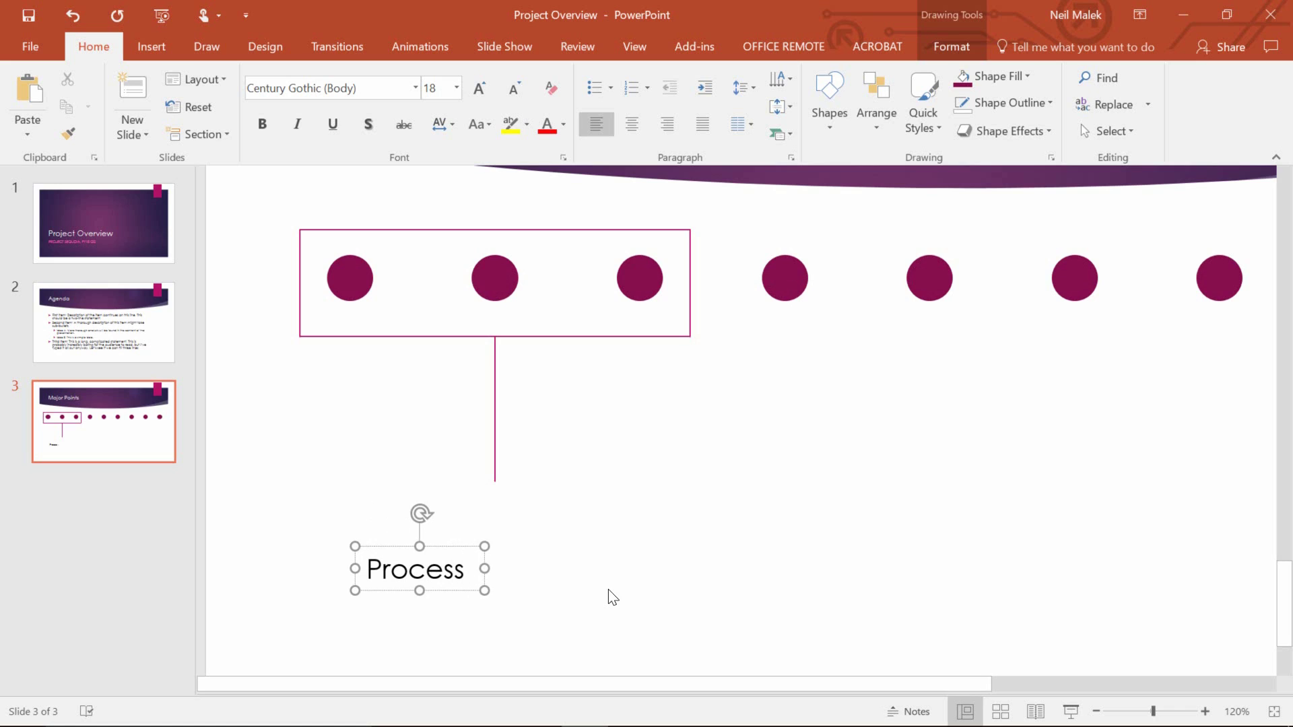
pyautogui.write(' Improvement')
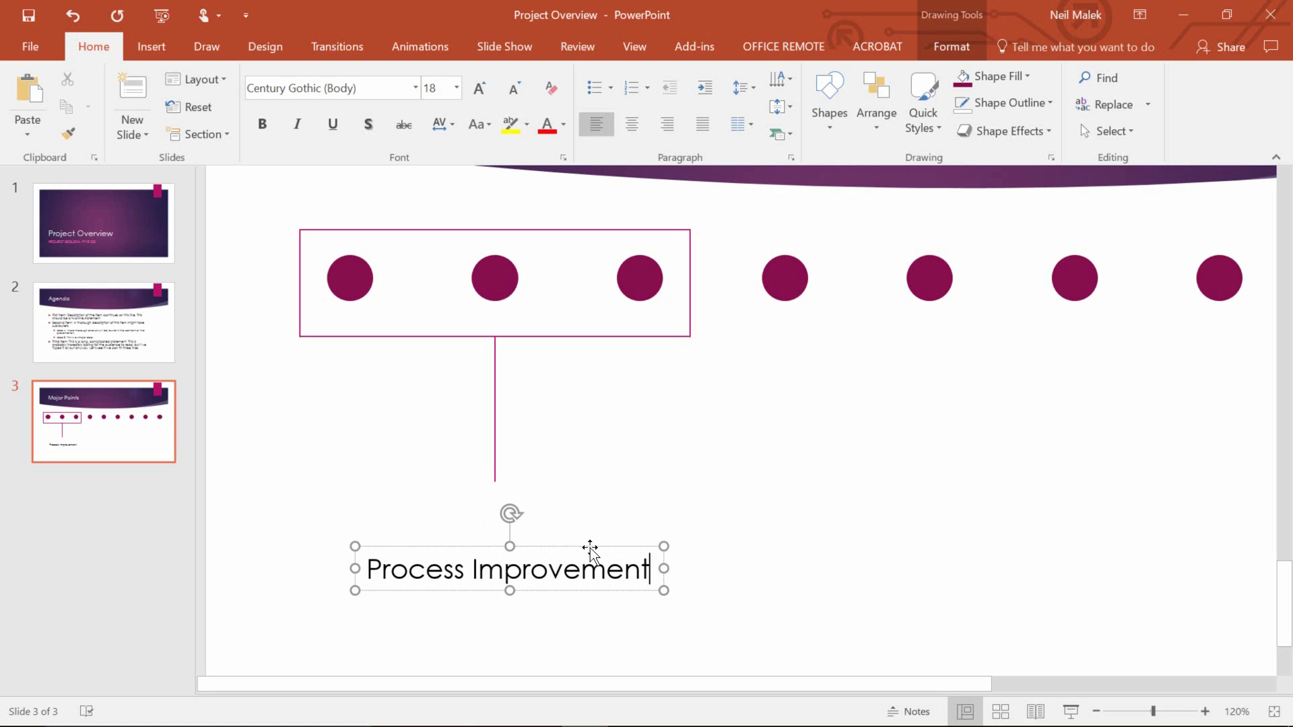
pyautogui.moveTo(588, 548); pyautogui.dragTo(578, 494)
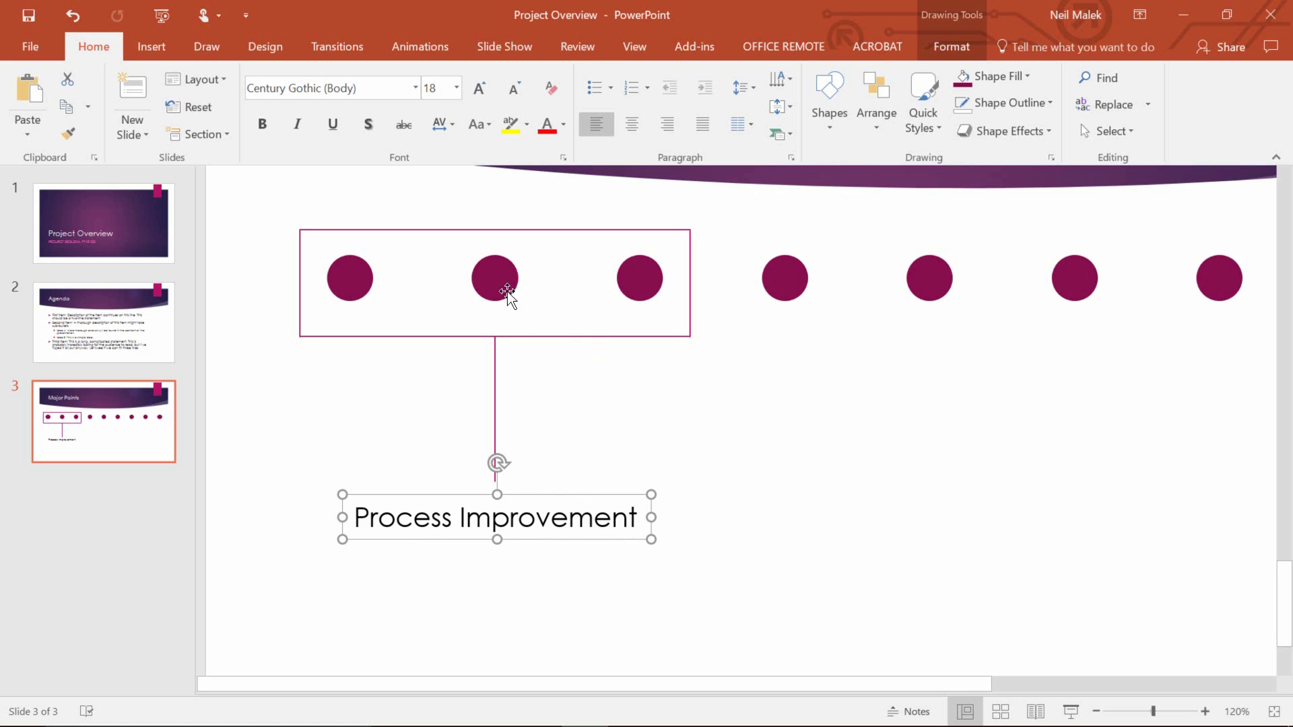
# Step: Select the box's top line and show the empty Animation Pane from the Animations tab
pyautogui.click(467, 229)
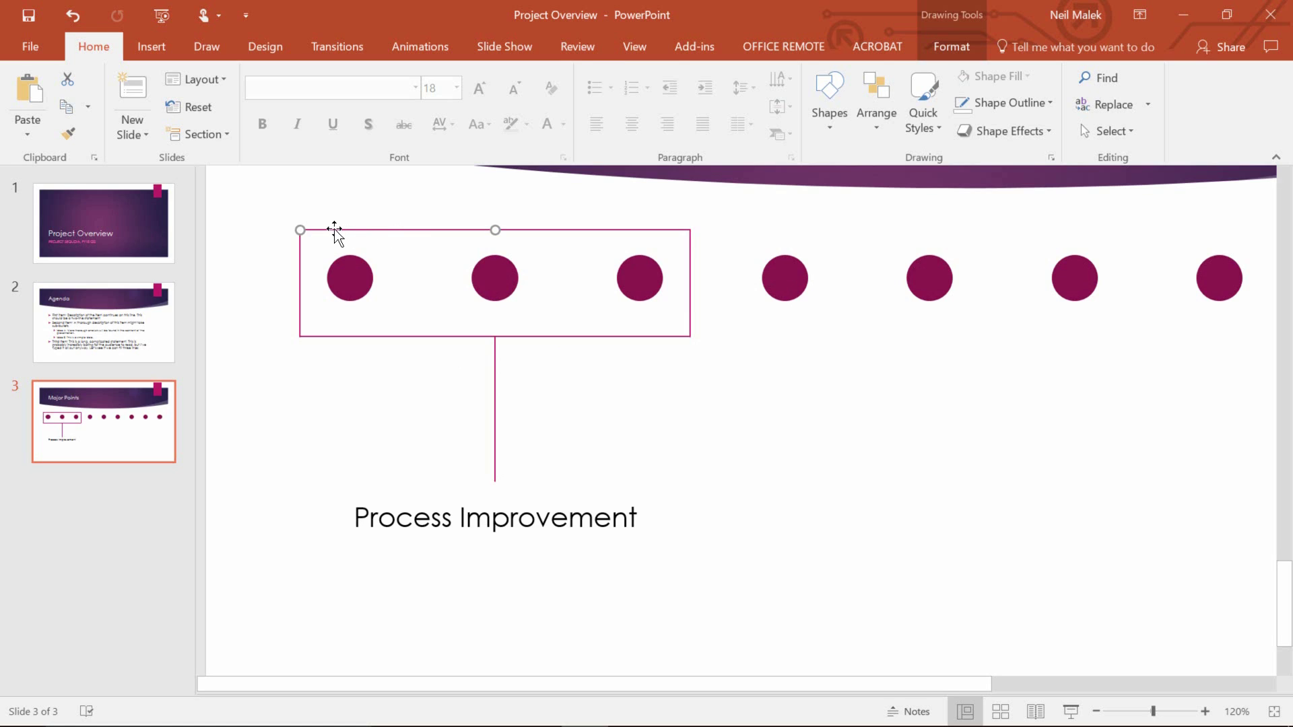
pyautogui.click(441, 51)
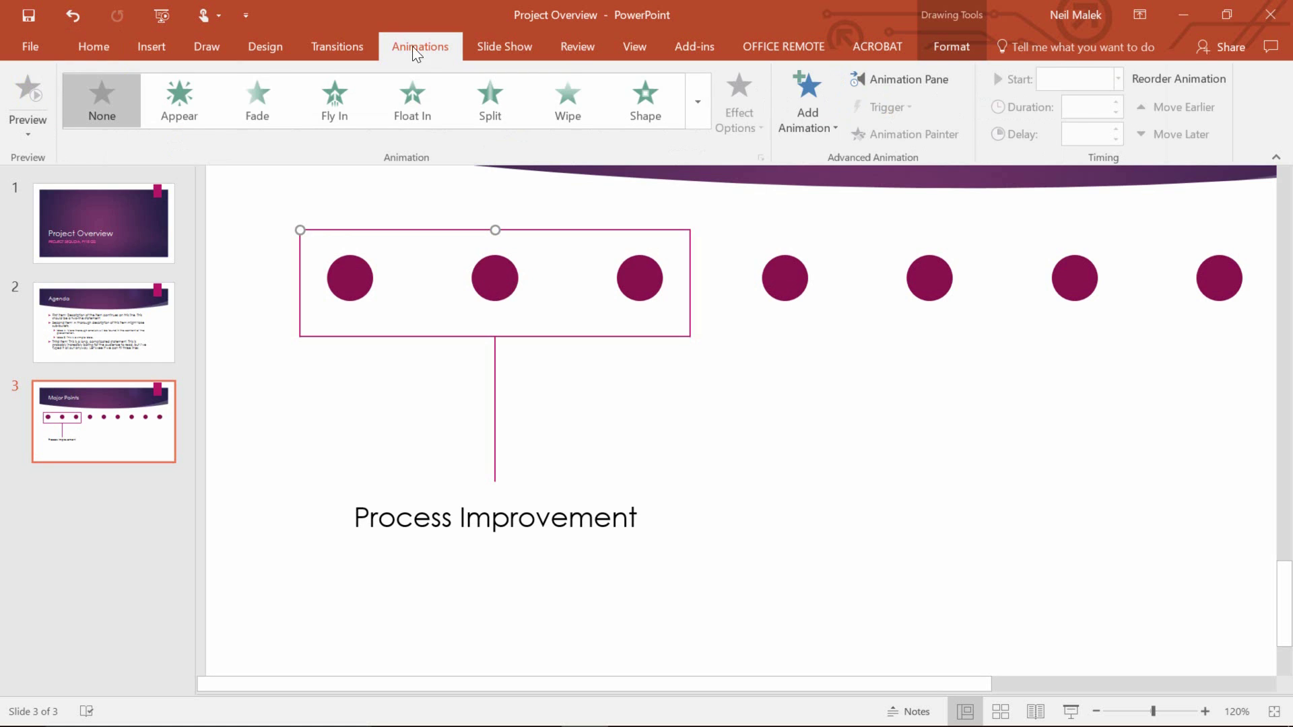
pyautogui.click(81, 52)
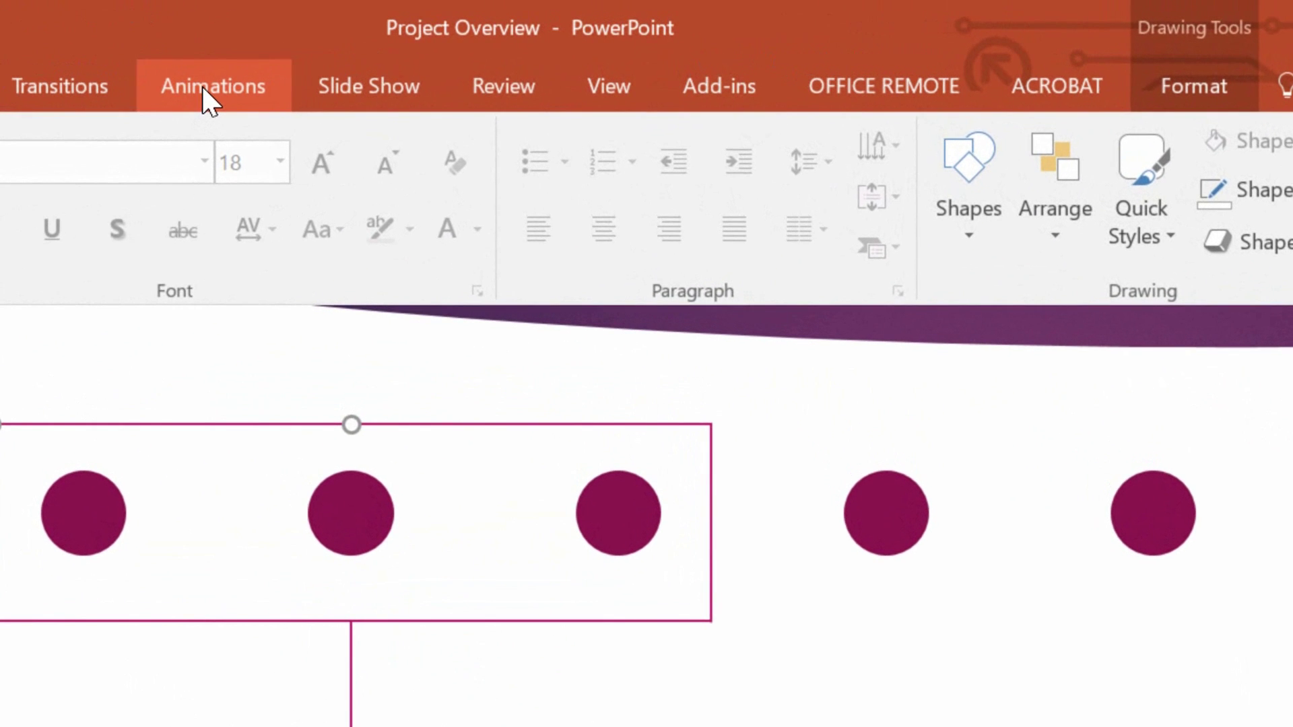
pyautogui.click(202, 86)
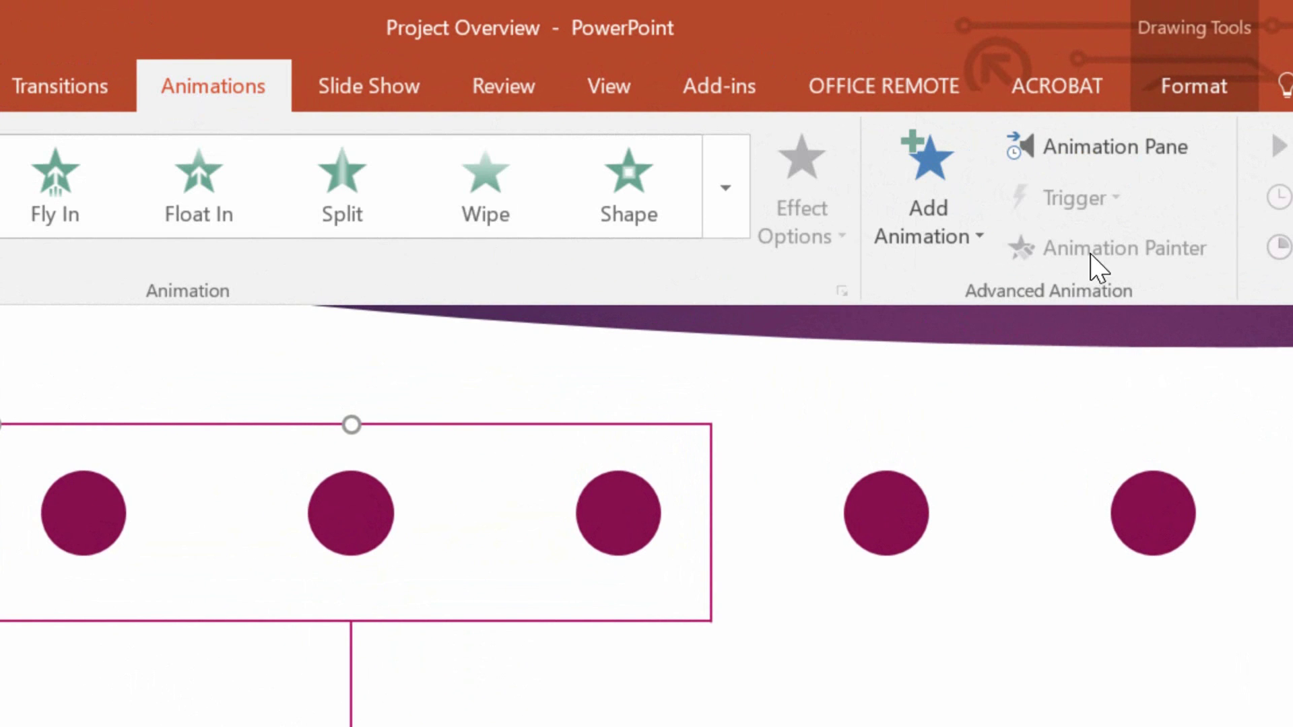
pyautogui.click(1116, 146)
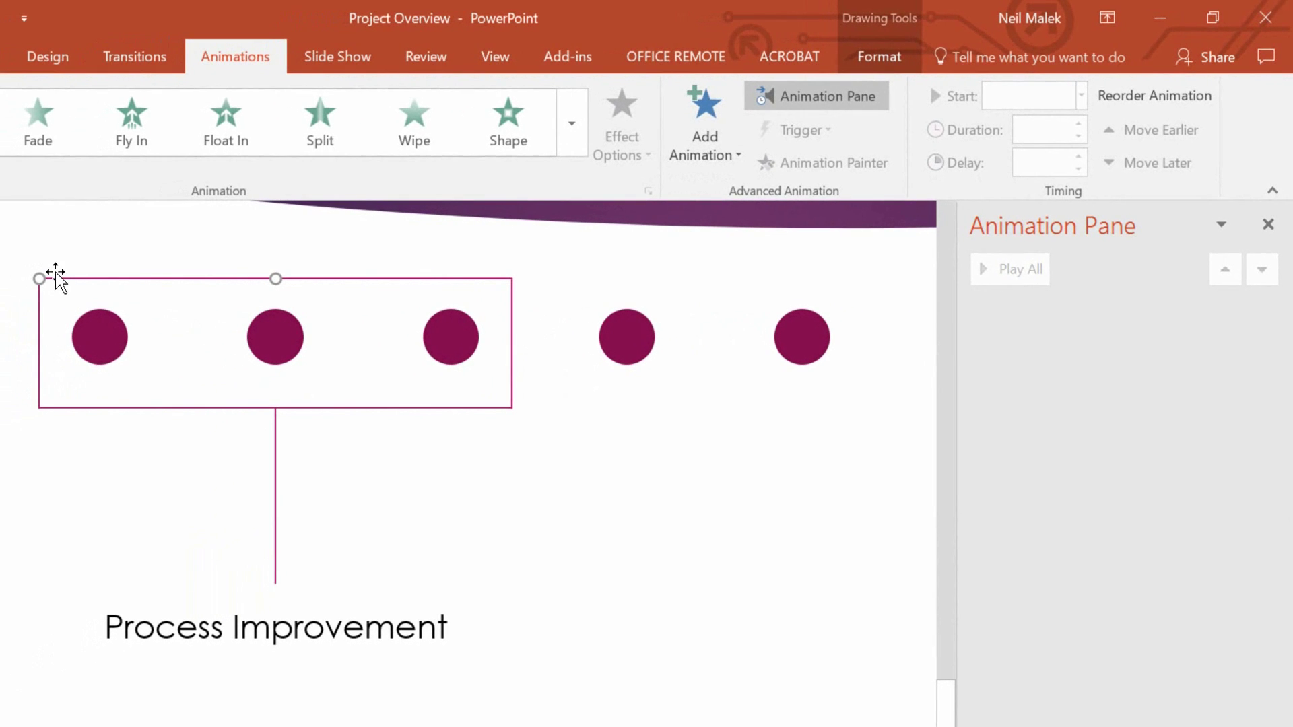
# Step: Give the top line's left half a Wipe from Right lasting 00.20 seconds
pyautogui.click(414, 135)
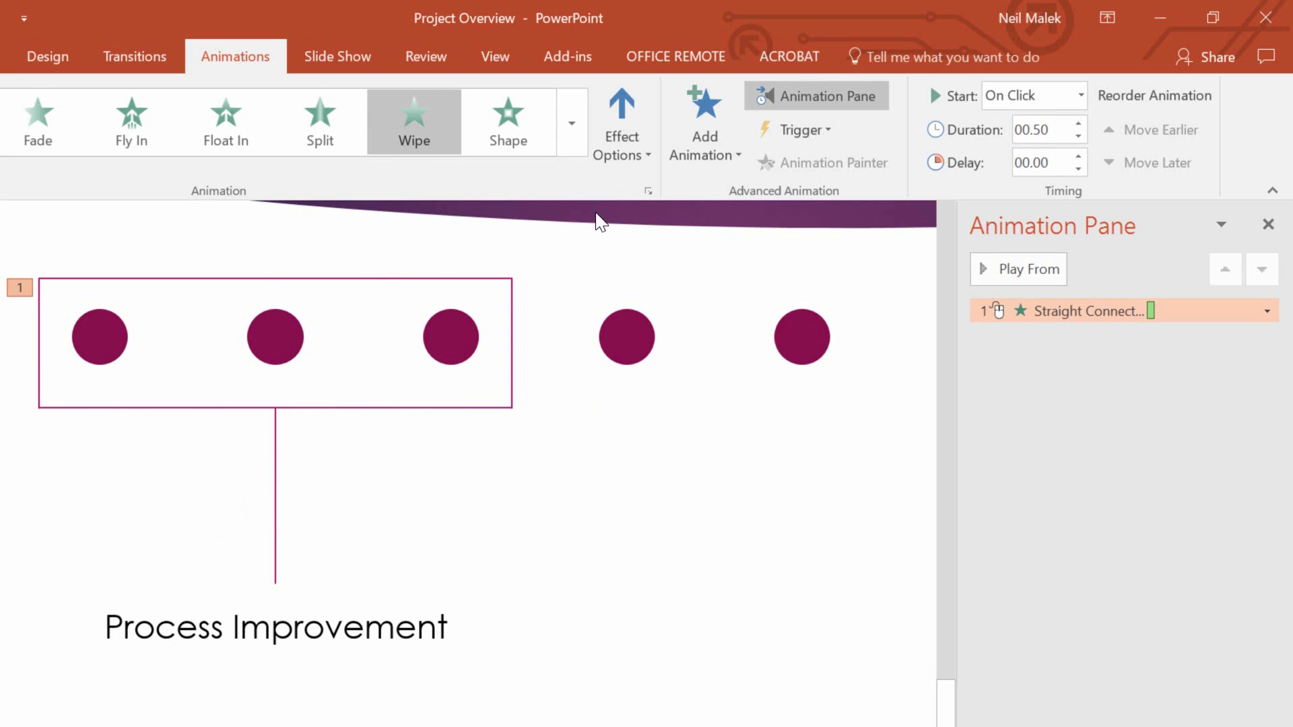
pyautogui.click(625, 156)
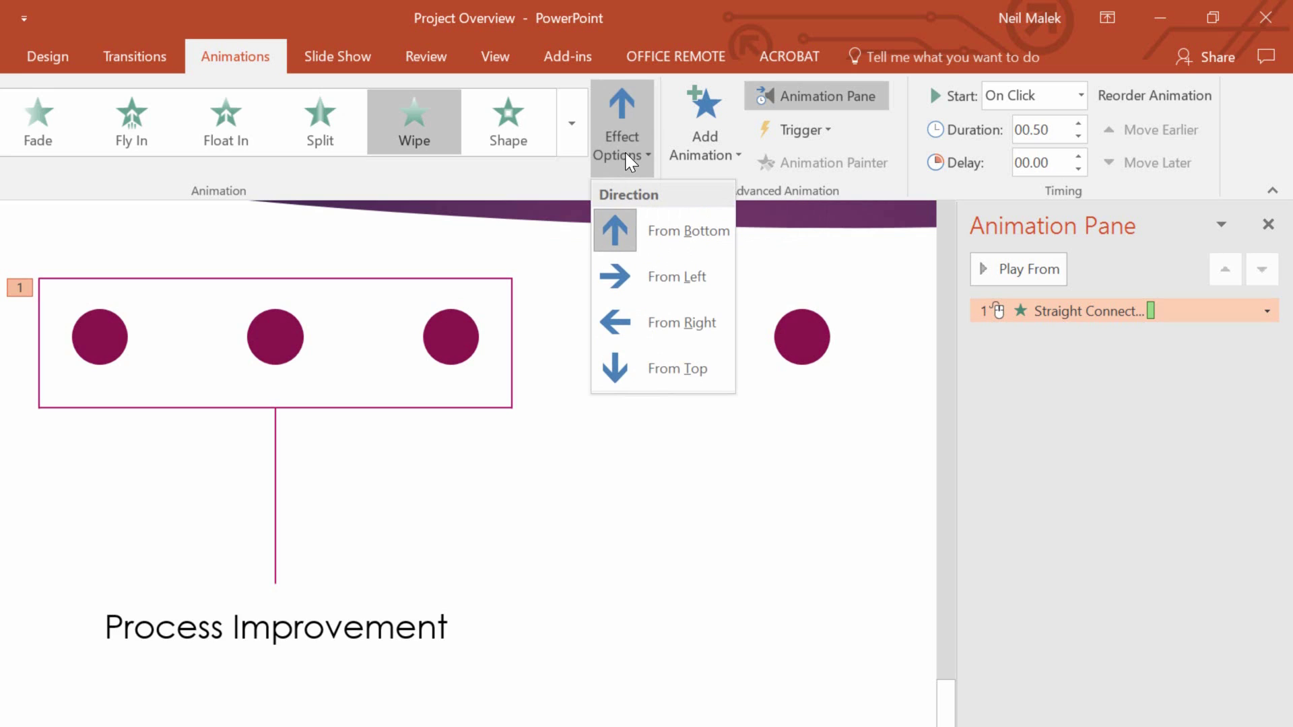
pyautogui.click(680, 325)
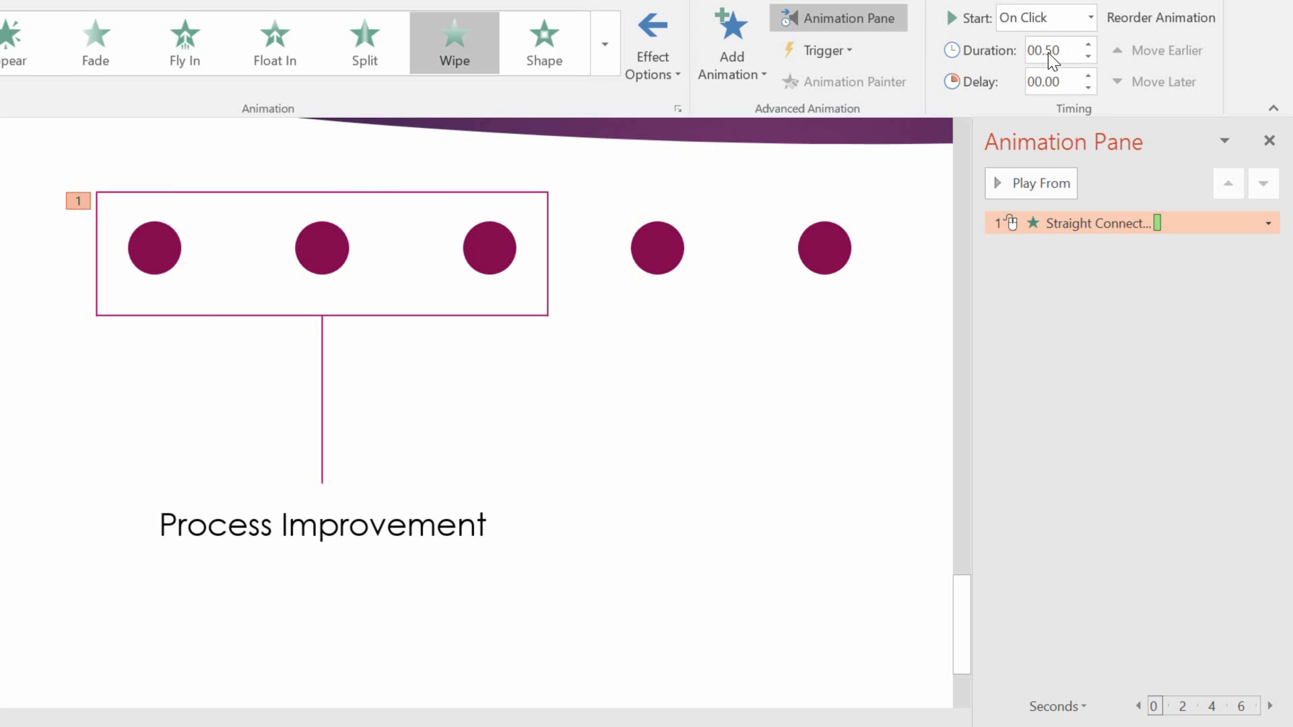
pyautogui.doubleClick(1051, 50)
pyautogui.moveTo(1060, 51); pyautogui.dragTo(1054, 50)
pyautogui.write('20')
pyautogui.press('Return')
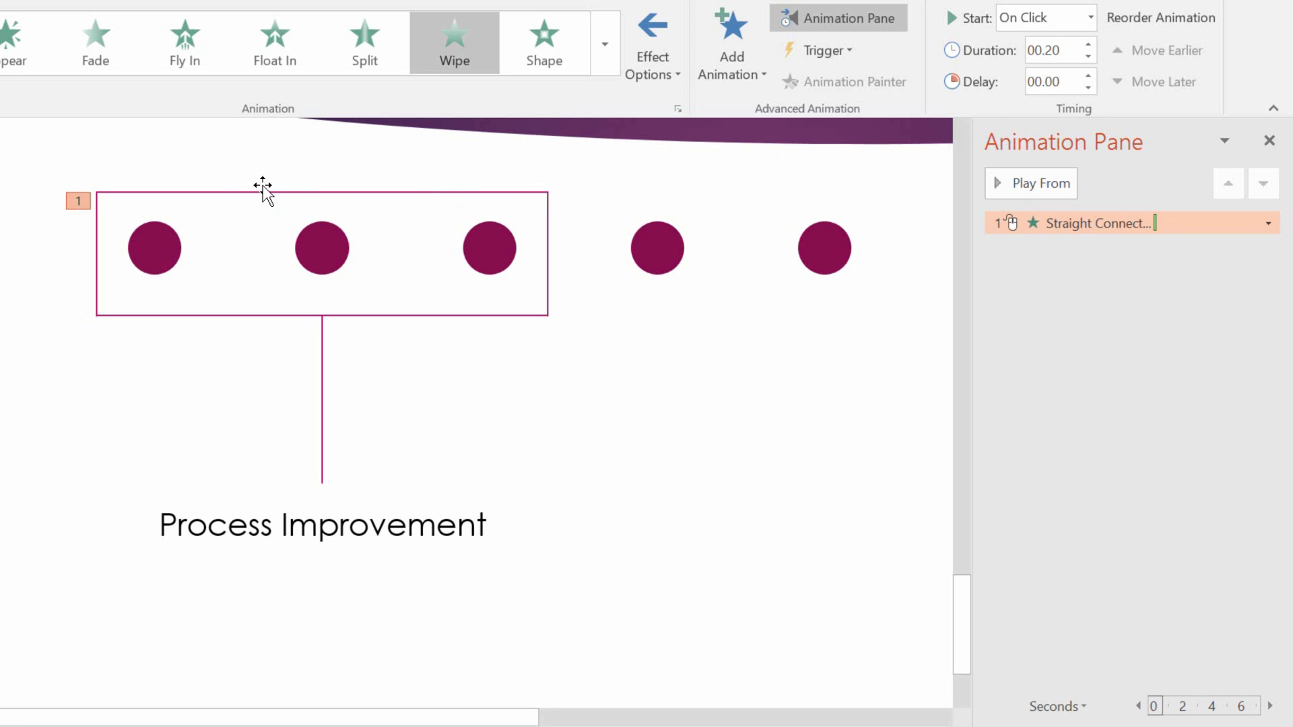
pyautogui.click(218, 194)
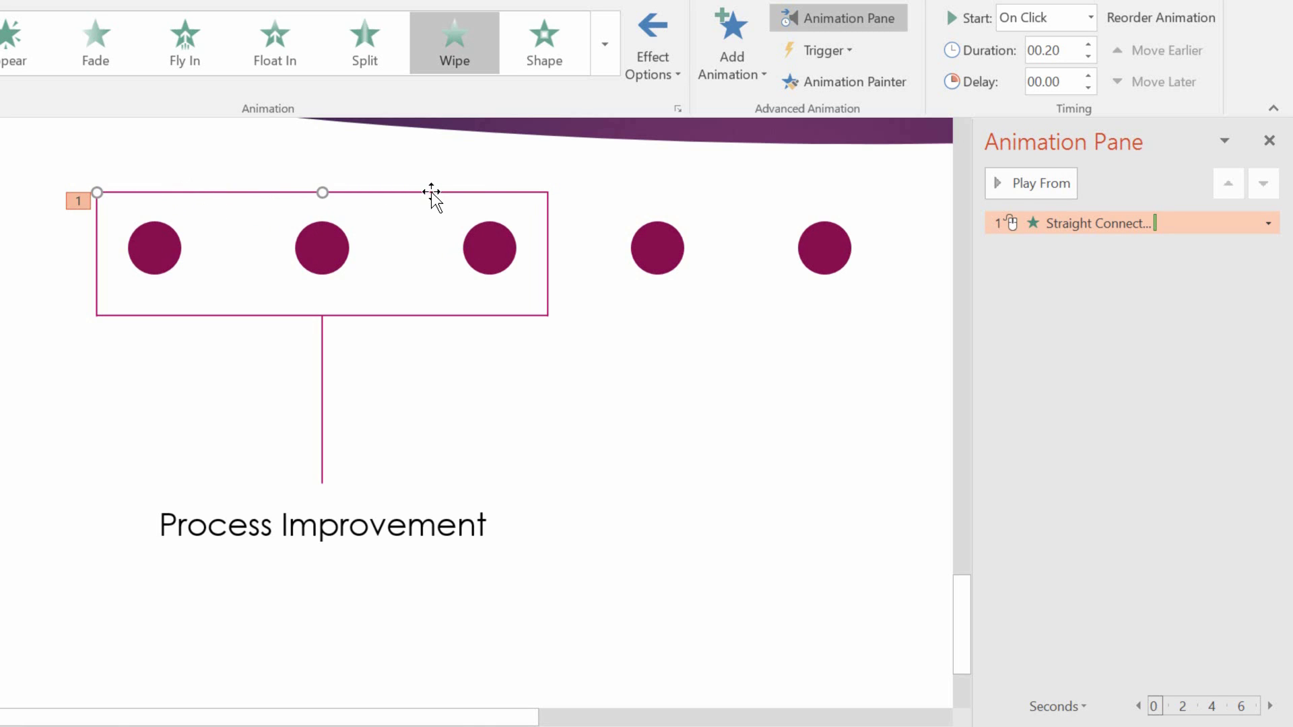
# Step: Paint the wipe onto the top line's right half, set to From Left and With Previous
pyautogui.click(830, 83)
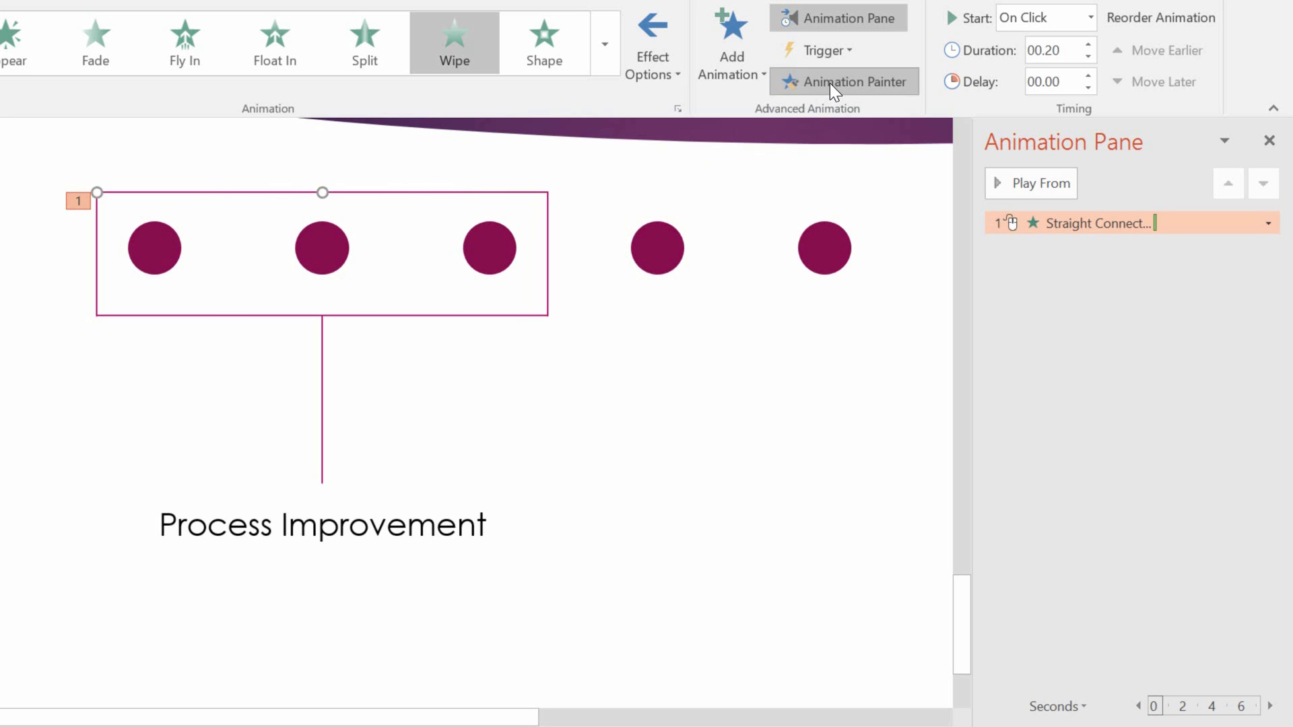
pyautogui.click(421, 196)
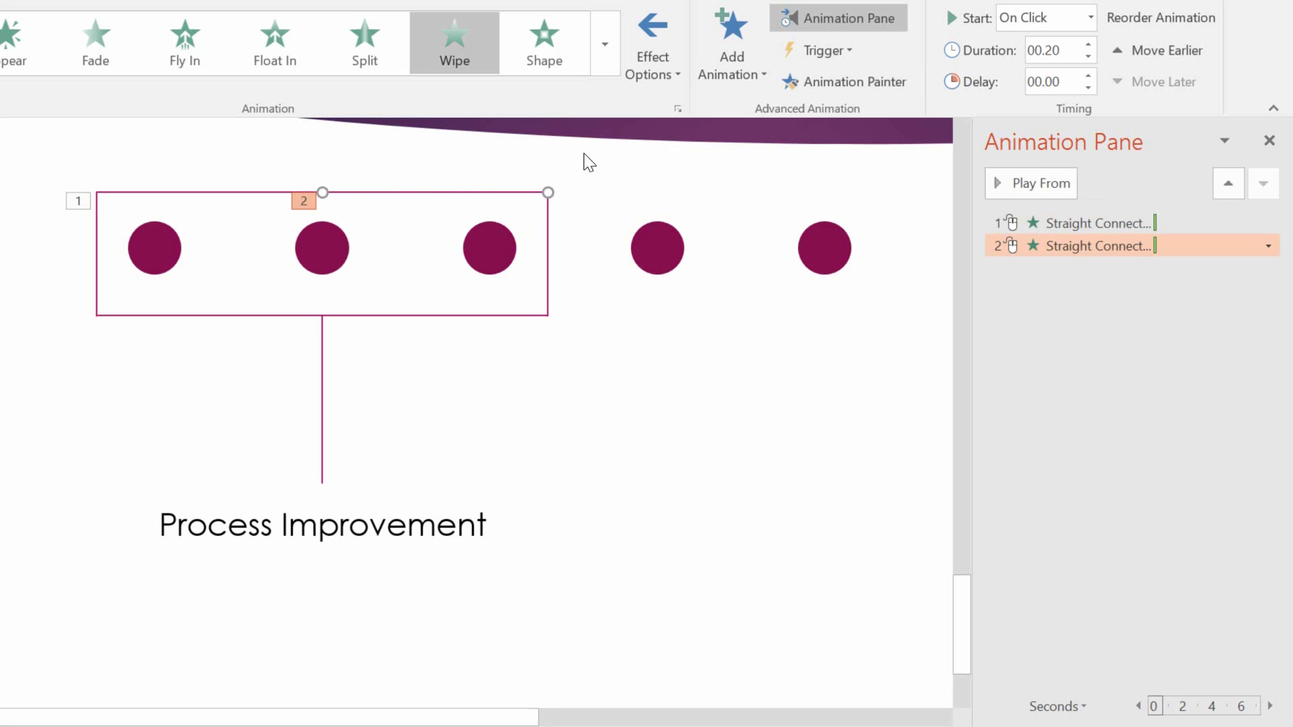
pyautogui.click(656, 78)
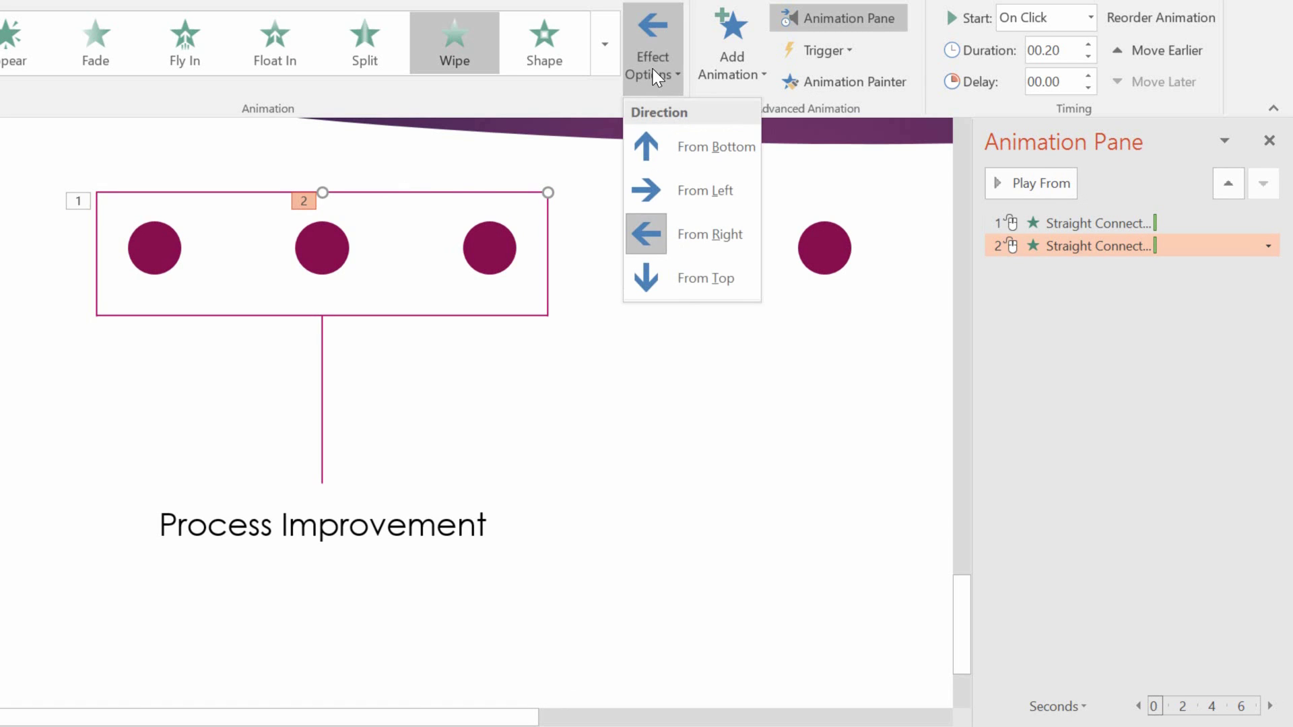
pyautogui.click(684, 195)
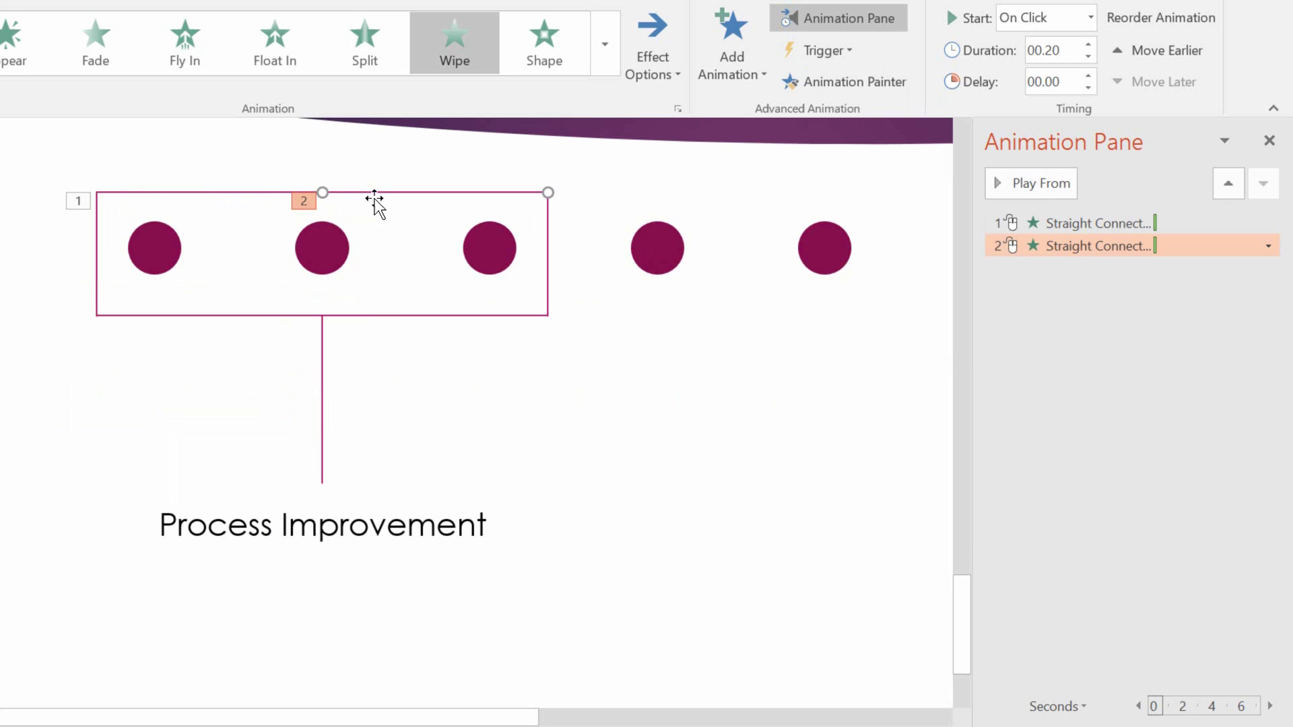
pyautogui.click(1091, 18)
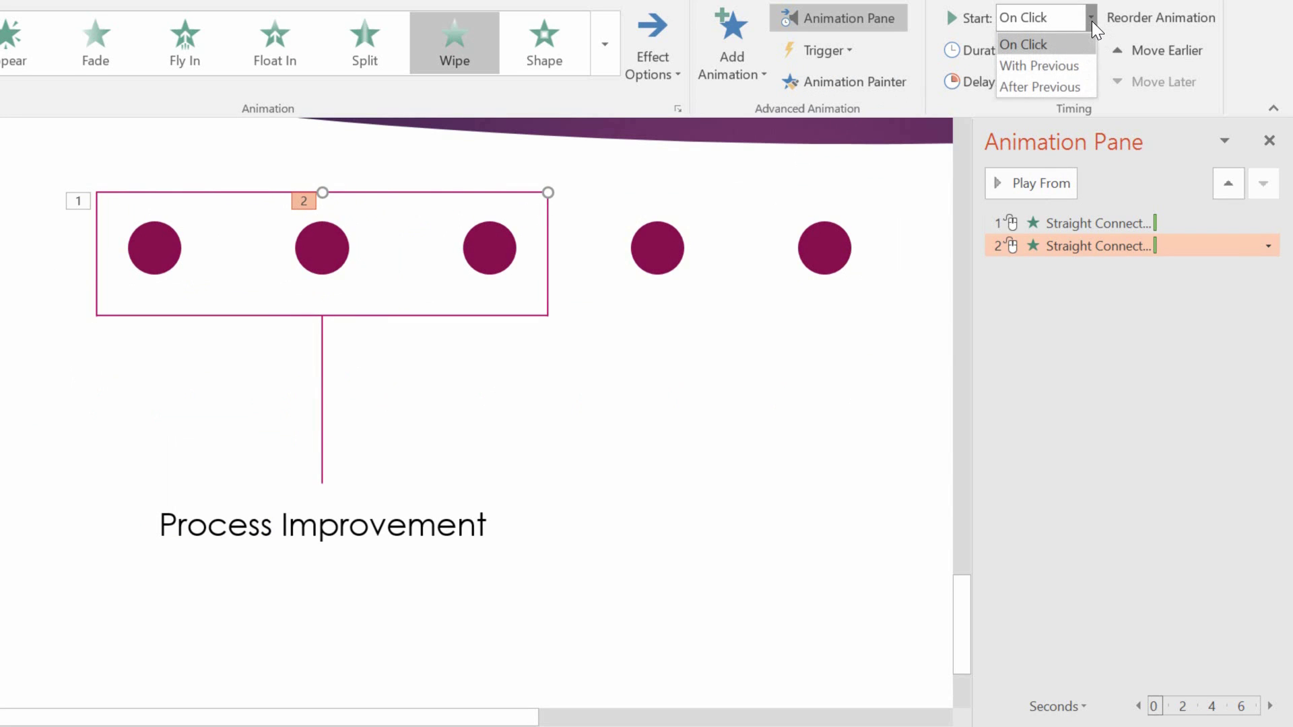
pyautogui.click(1066, 68)
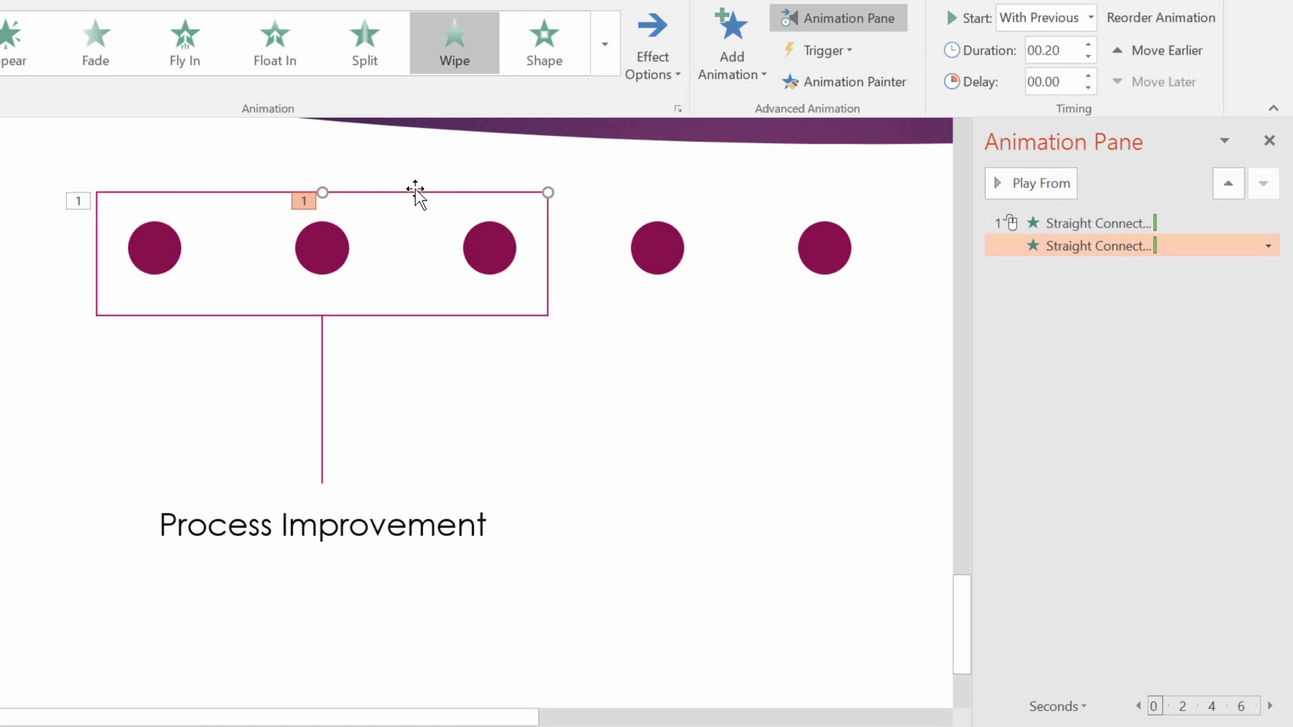
pyautogui.click(95, 272)
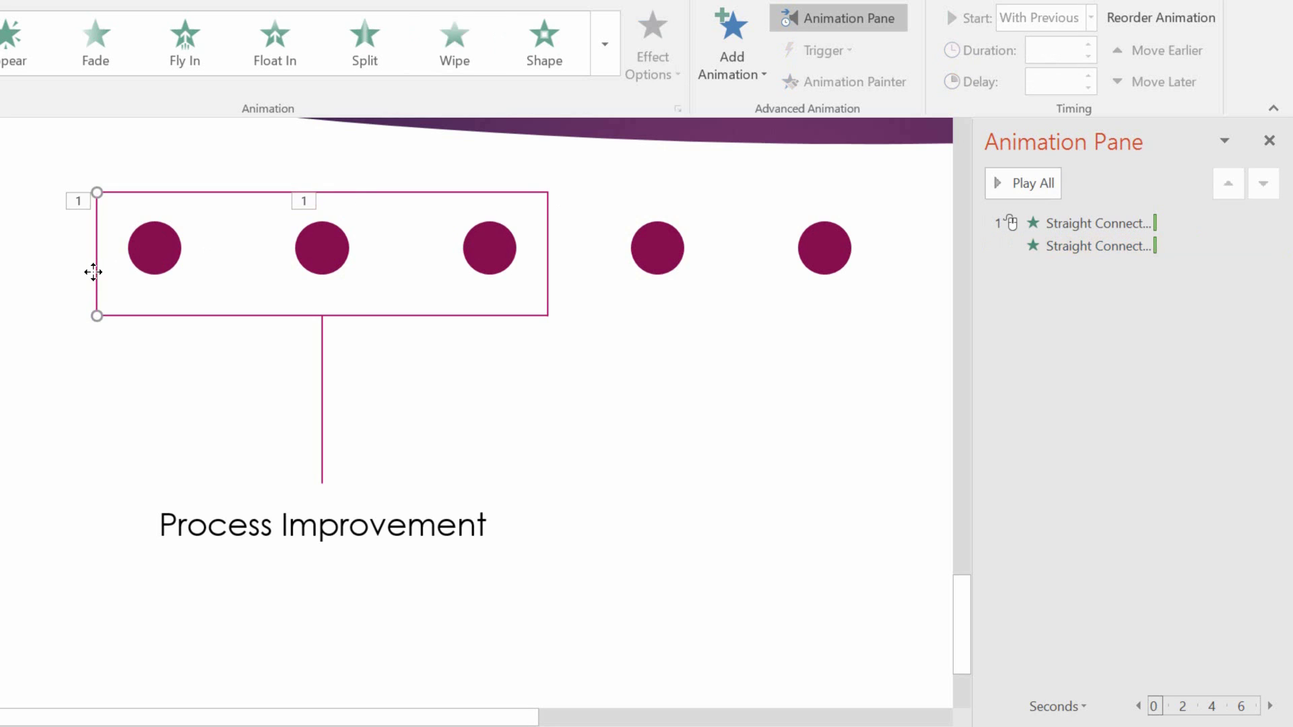
# Step: Give the box's left side a Wipe From Top, starting After Previous, lasting 00.10
pyautogui.click(454, 60)
pyautogui.click(660, 64)
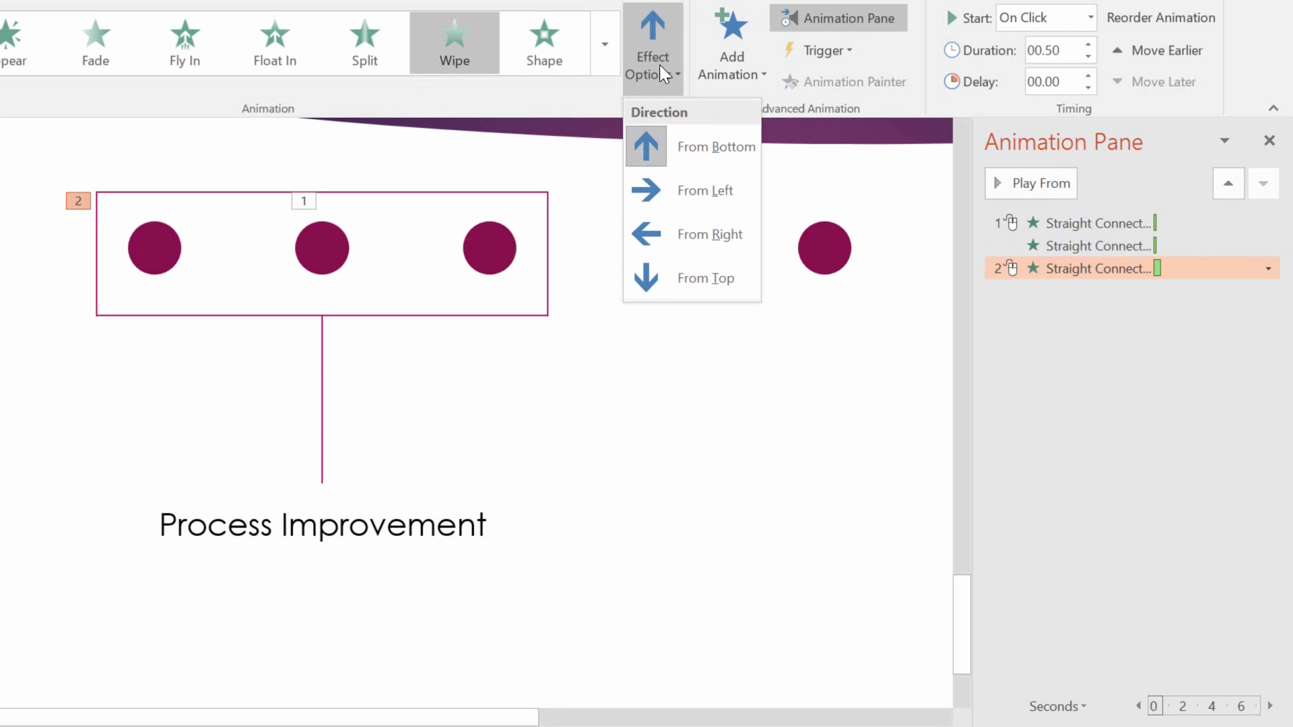
pyautogui.click(707, 278)
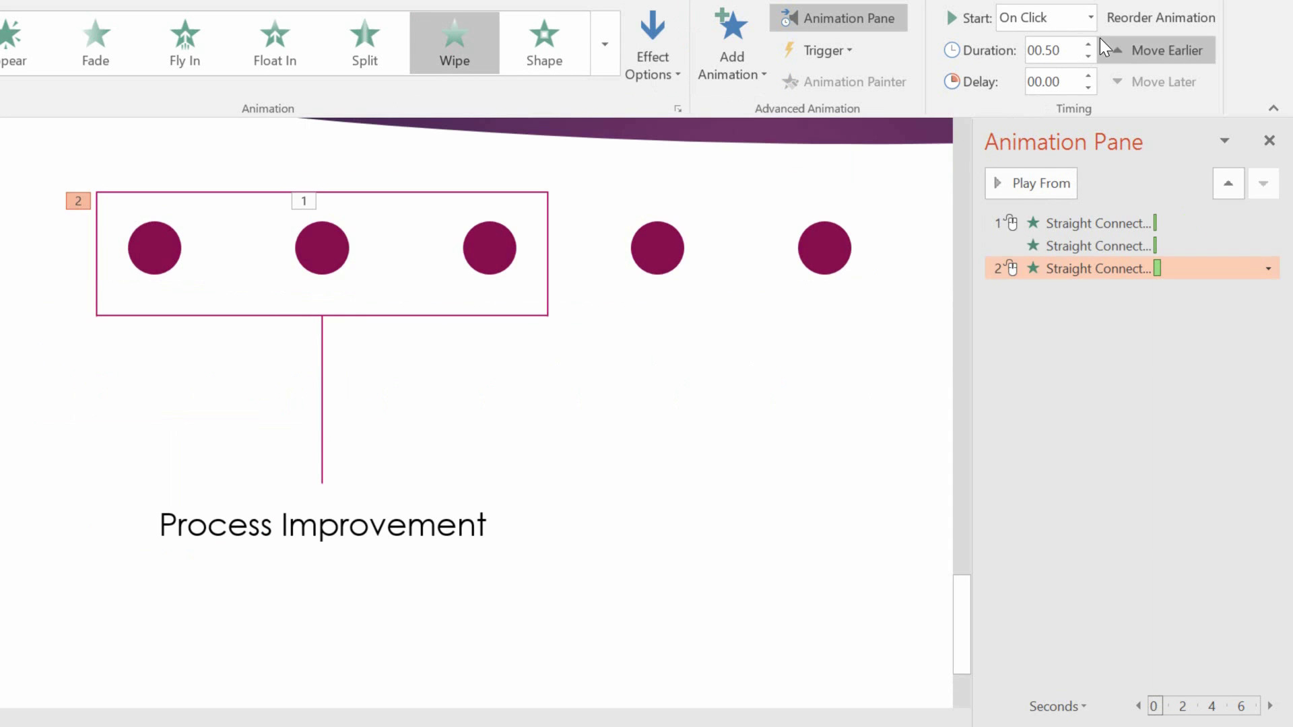
pyautogui.click(1091, 17)
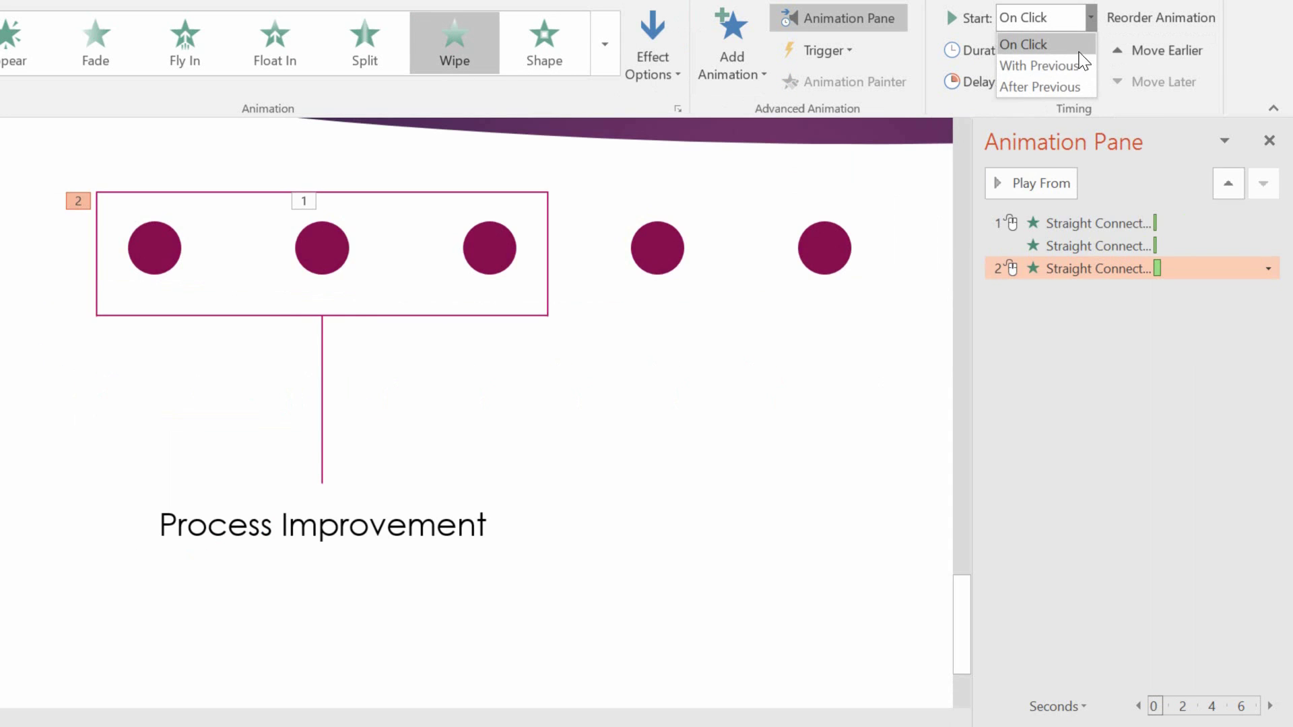
pyautogui.click(1076, 84)
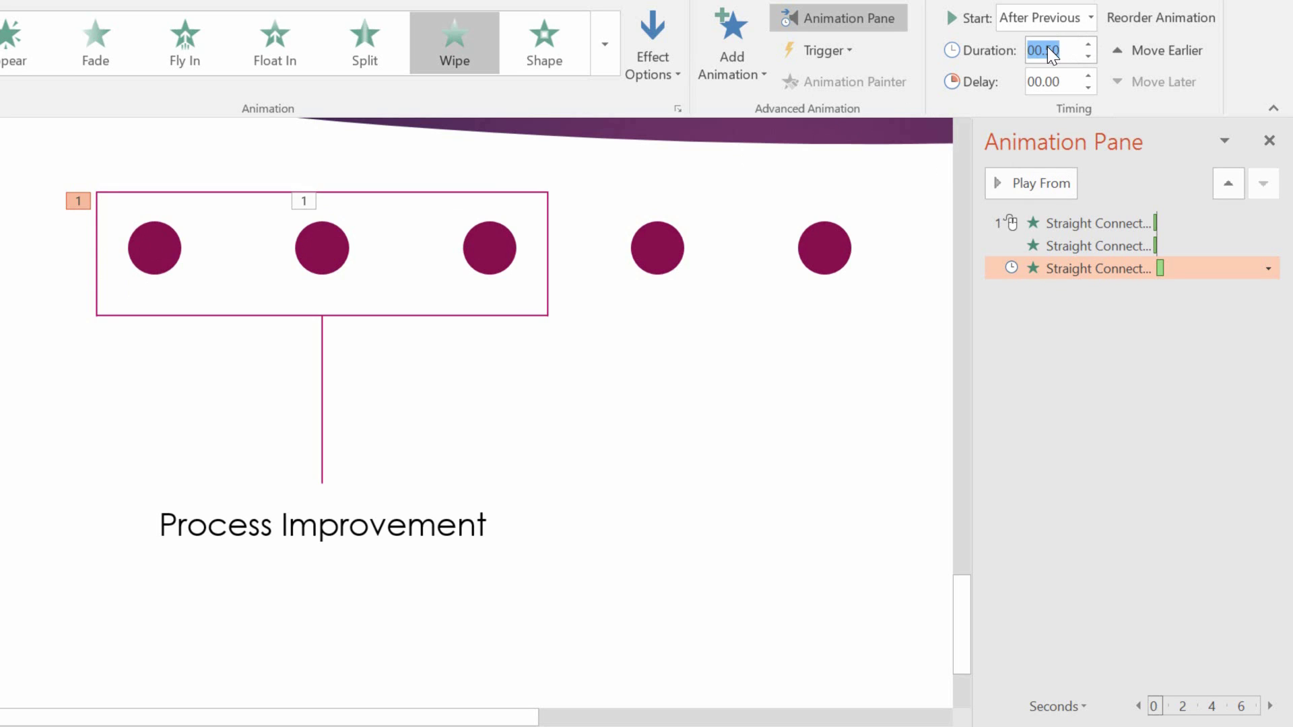
pyautogui.moveTo(1048, 49); pyautogui.dragTo(1070, 47)
pyautogui.write('1')
pyautogui.press('Return')
pyautogui.click(97, 275)
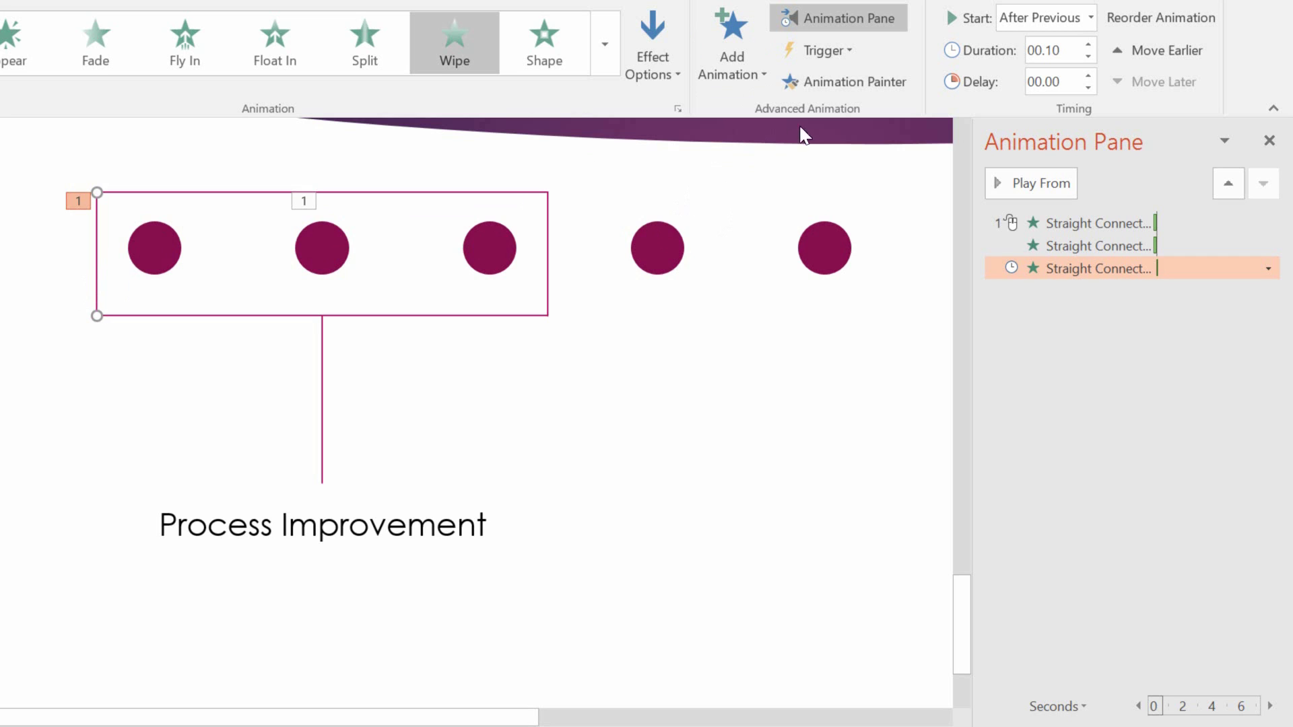
# Step: Paint the left side's wipe onto the box's right side and start it With Previous
pyautogui.click(842, 83)
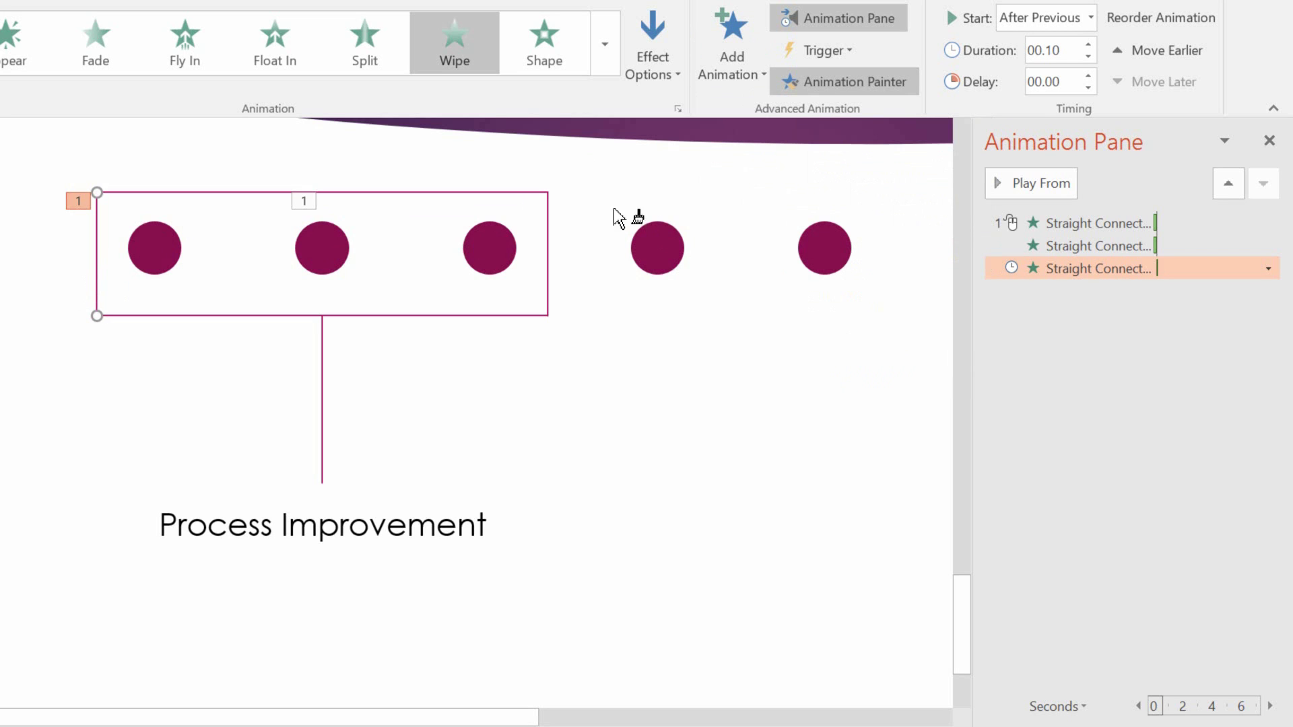
pyautogui.click(548, 241)
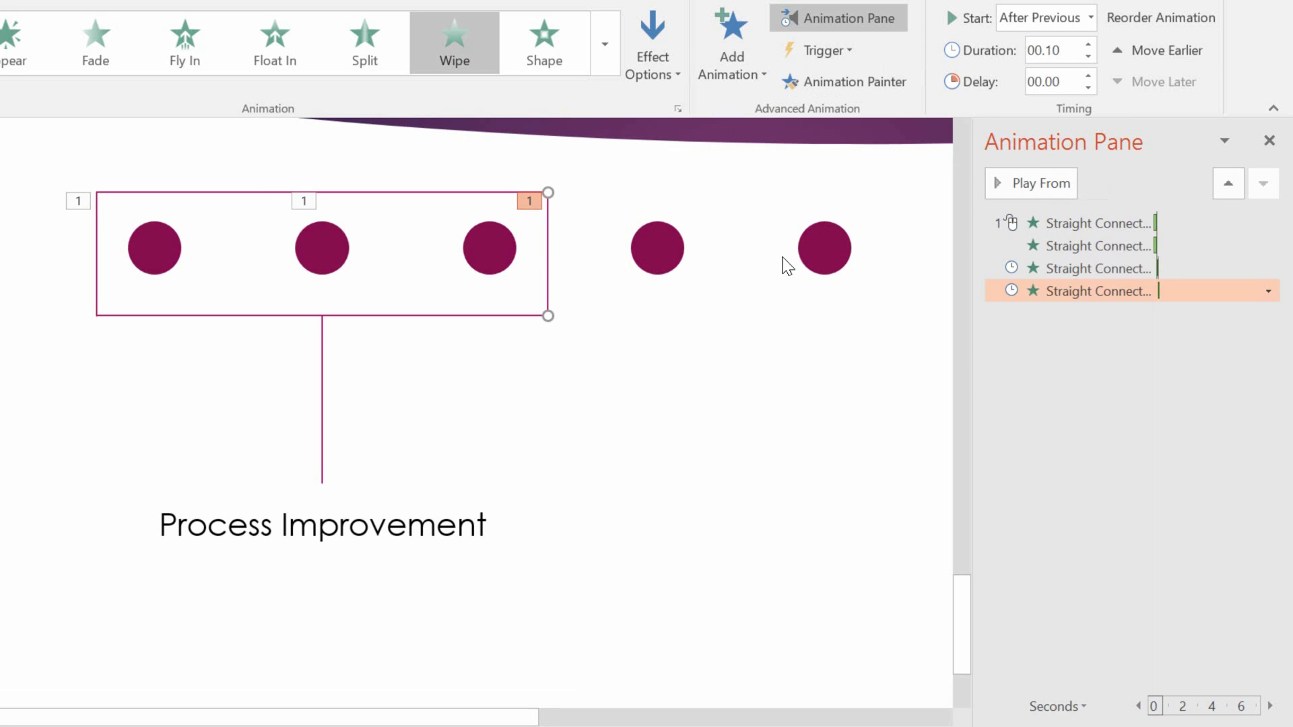
pyautogui.click(1092, 18)
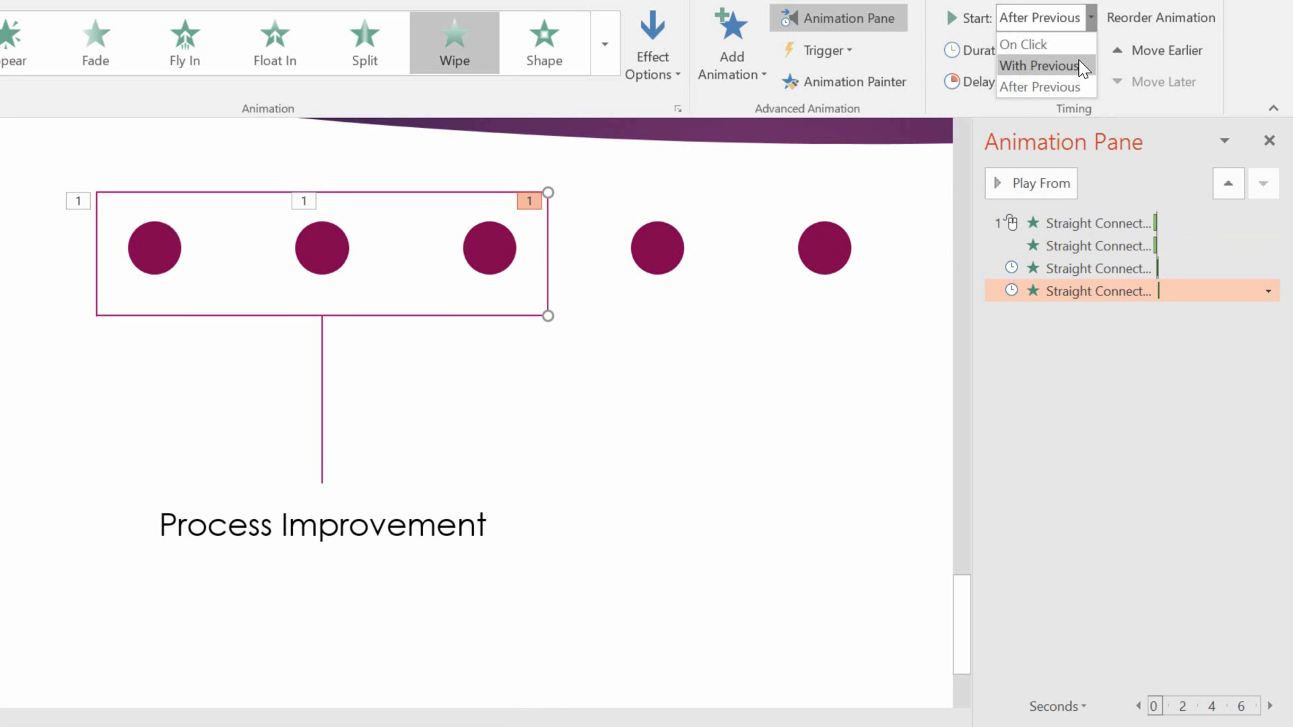
pyautogui.click(1081, 66)
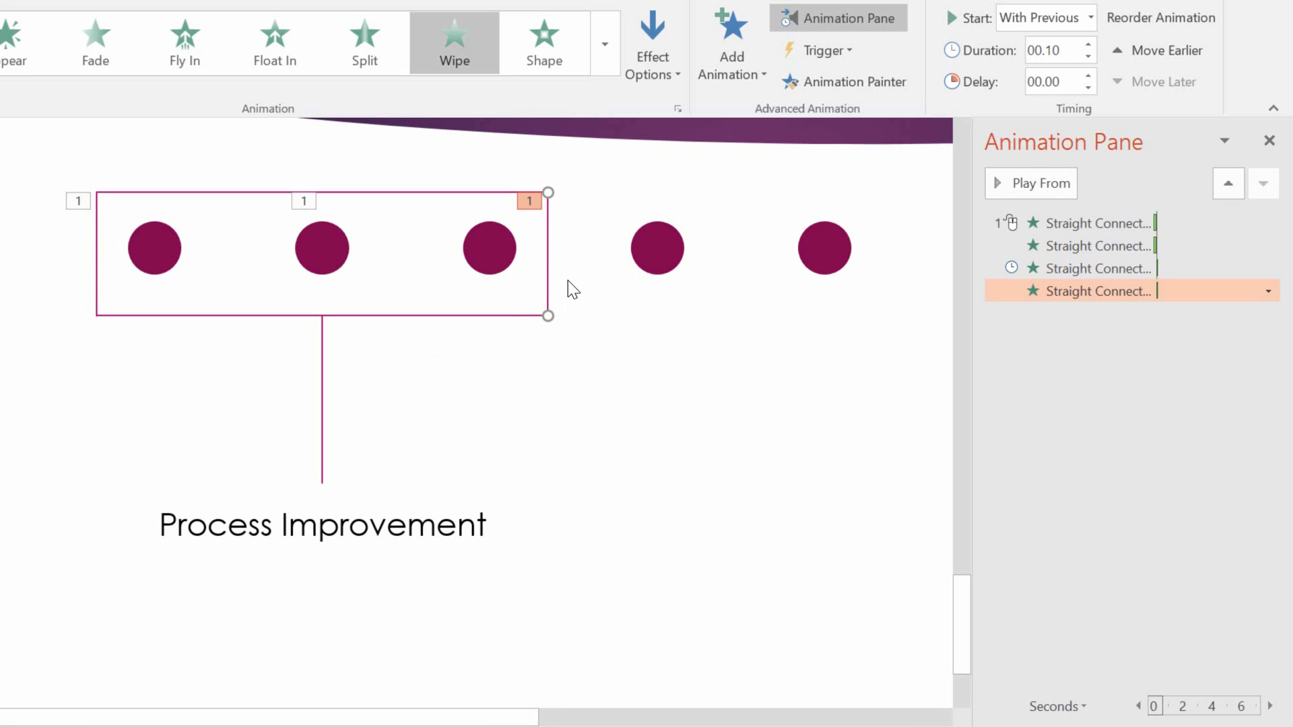
# Step: Give the bottom edge's left half a Wipe From Left, After Previous, lasting 00.20
pyautogui.click(216, 316)
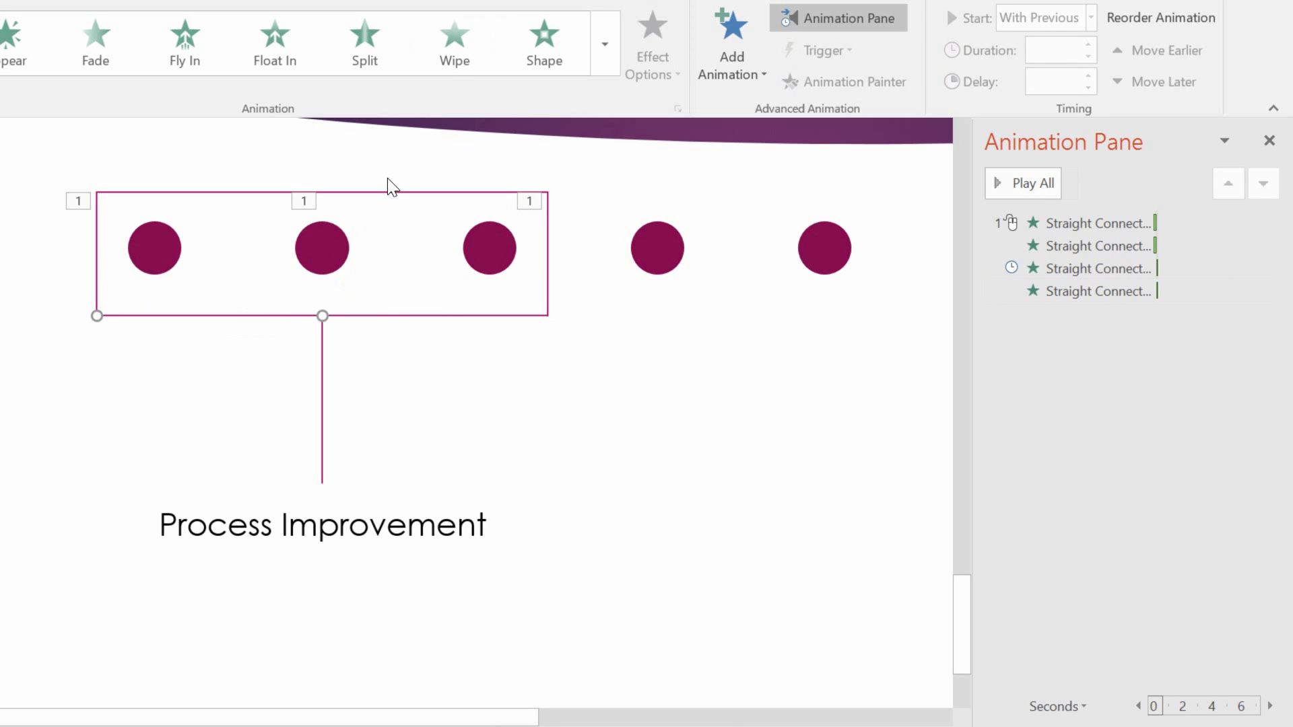
pyautogui.click(459, 47)
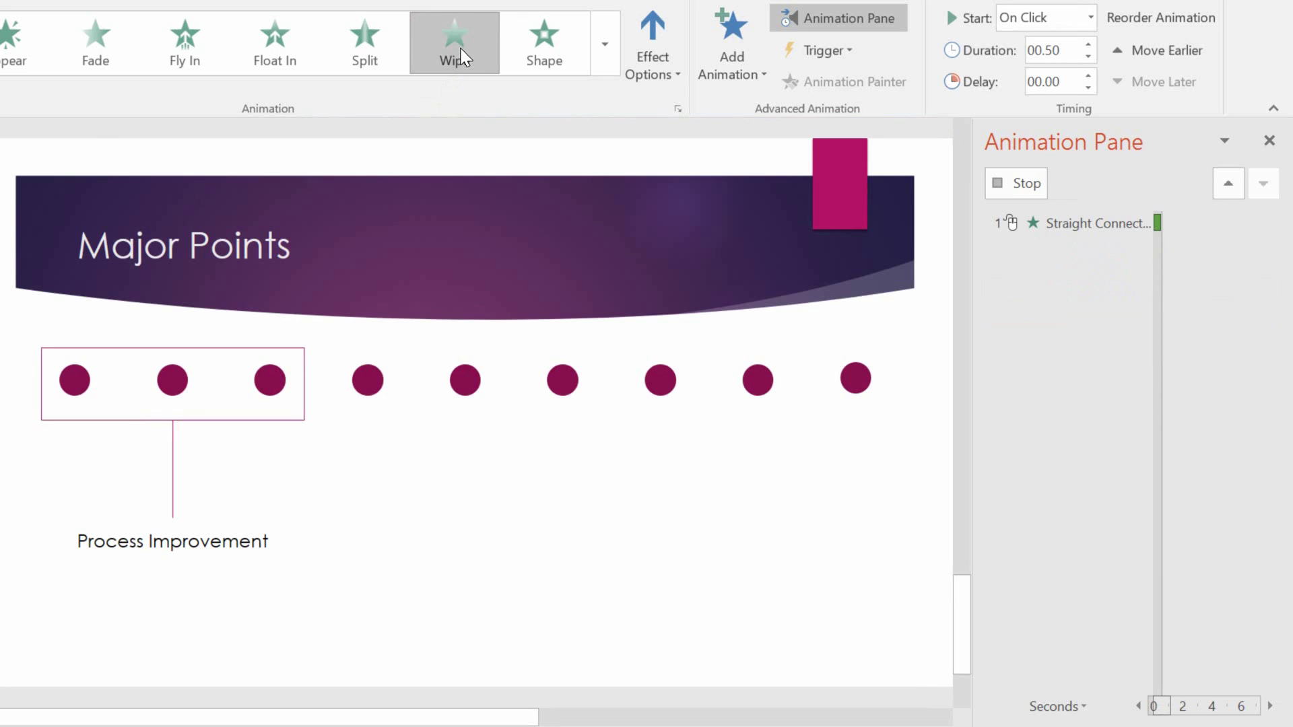
pyautogui.click(653, 63)
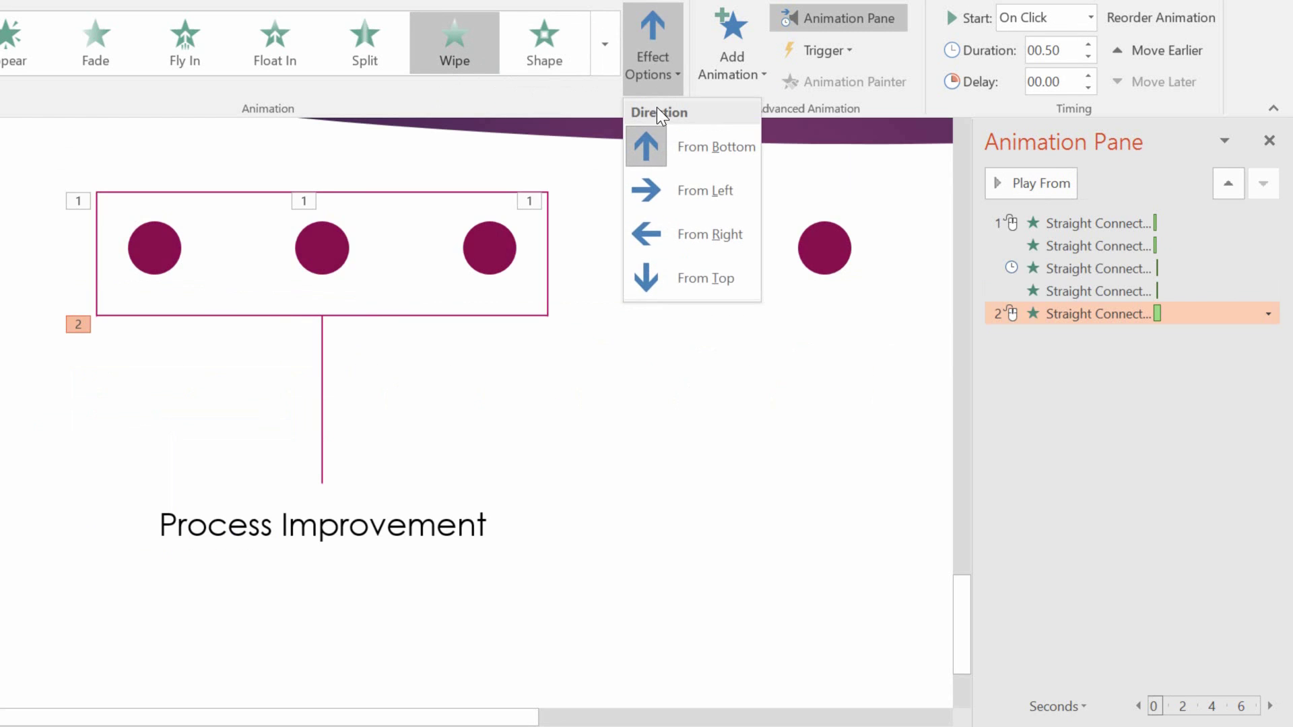
pyautogui.click(672, 190)
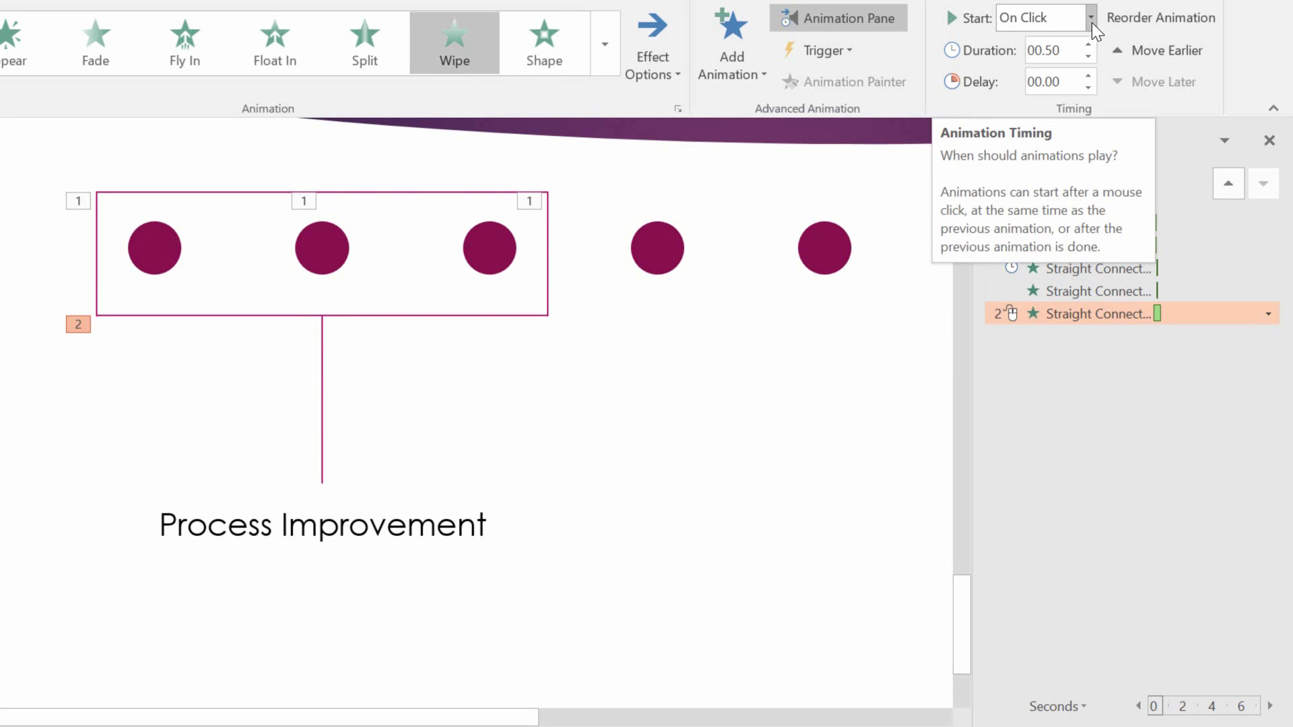
pyautogui.click(1091, 20)
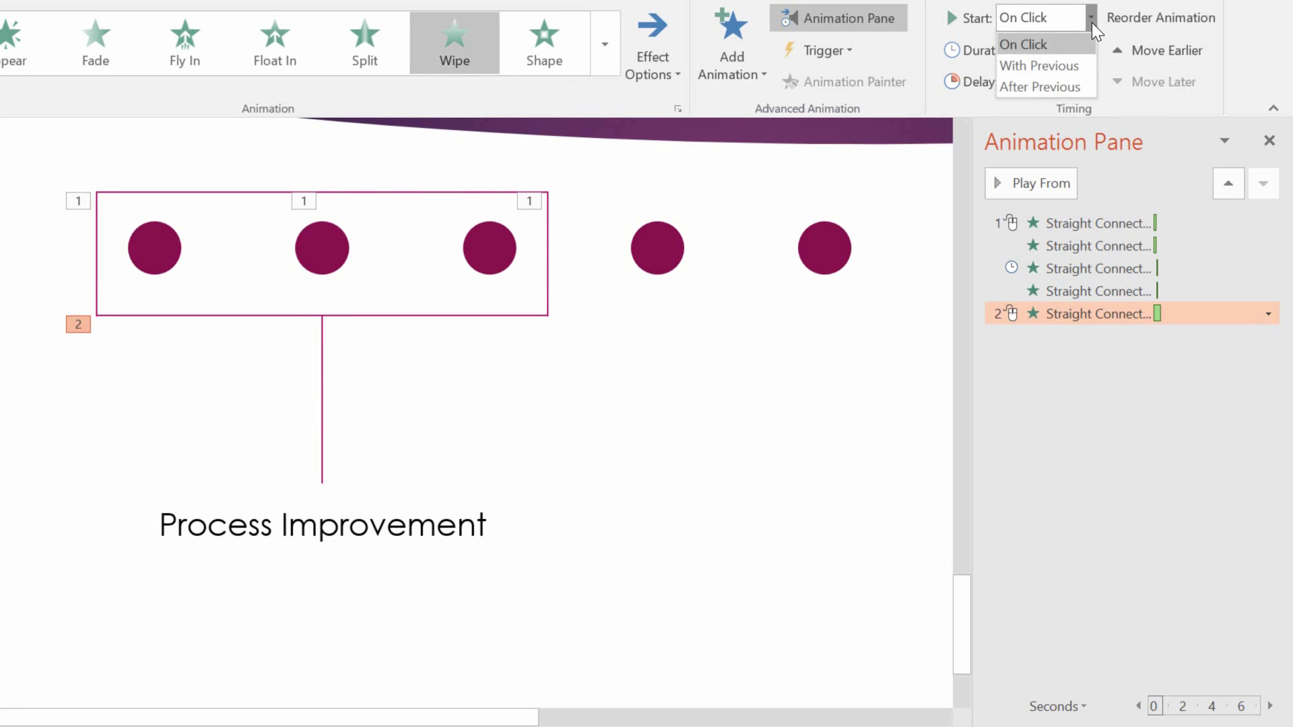
pyautogui.click(1063, 88)
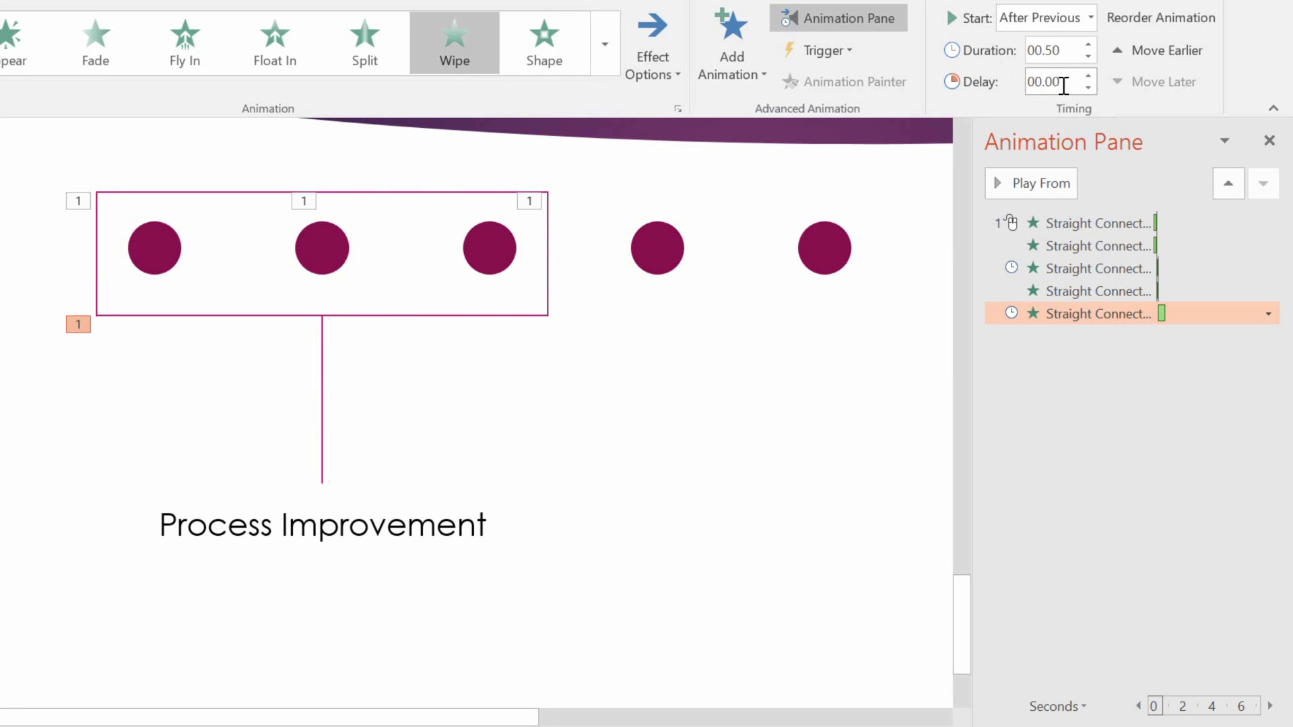
pyautogui.click(1050, 50)
pyautogui.moveTo(1051, 50); pyautogui.dragTo(1064, 50)
pyautogui.write('20')
pyautogui.press('Return')
# Step: Copy the left bottom half's wipe to the right half, wiping From Right, With Previous
pyautogui.click(237, 316)
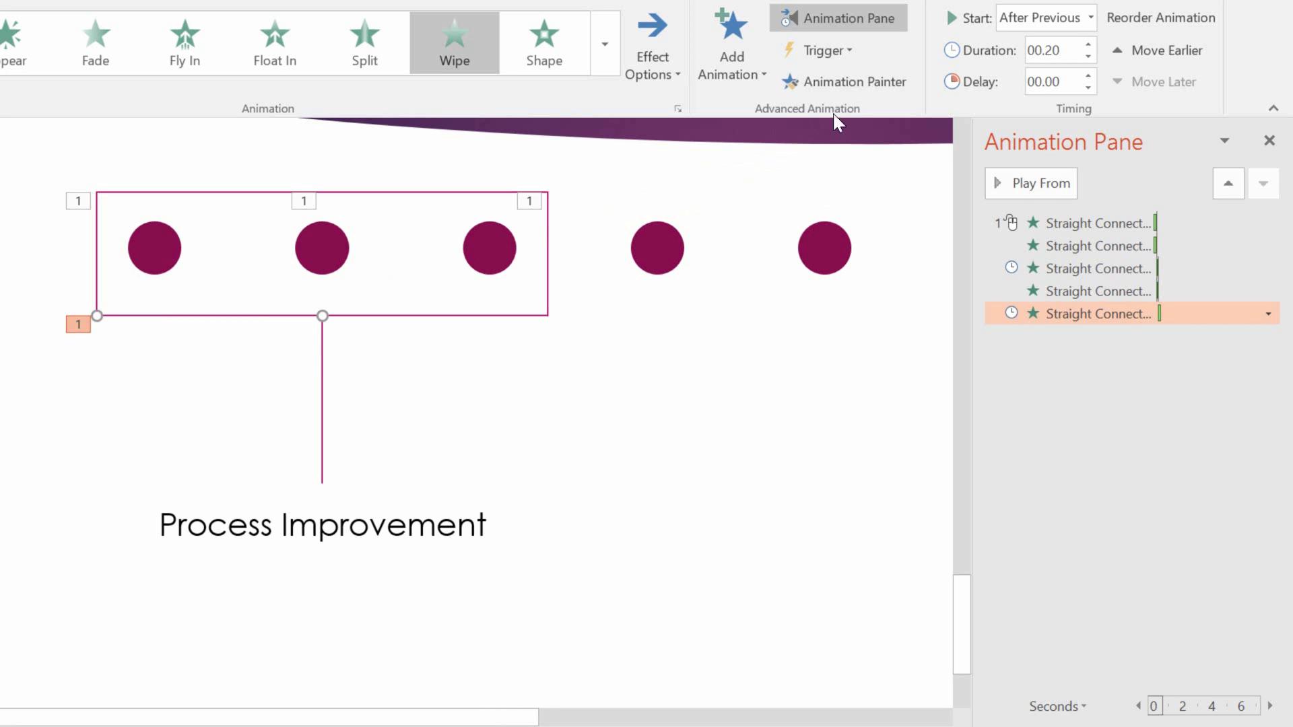
pyautogui.click(865, 88)
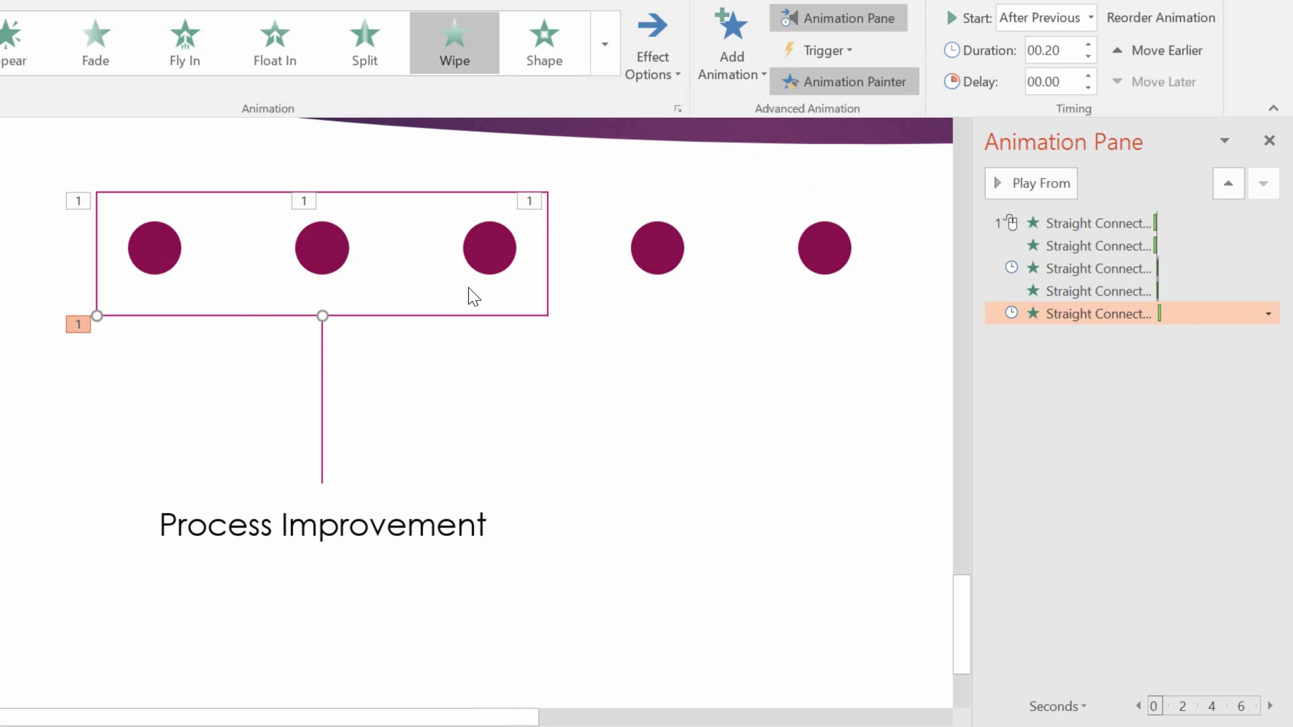
pyautogui.click(432, 316)
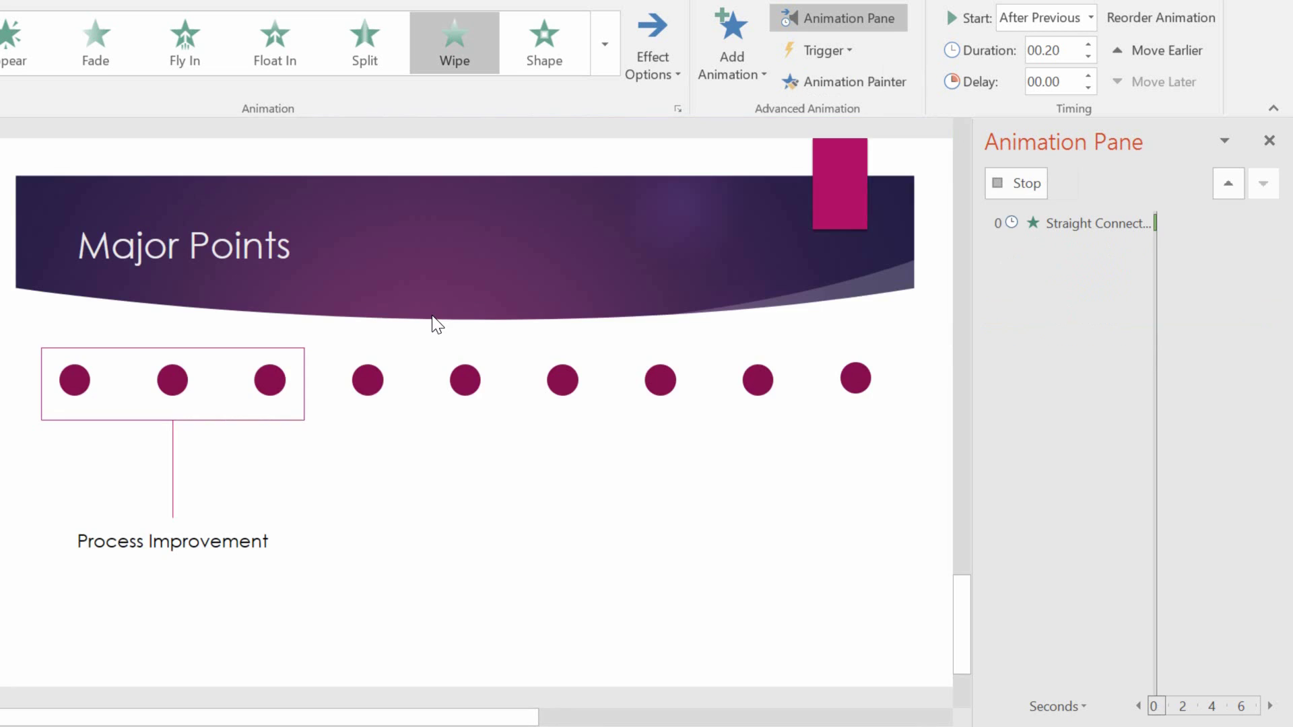
pyautogui.click(661, 62)
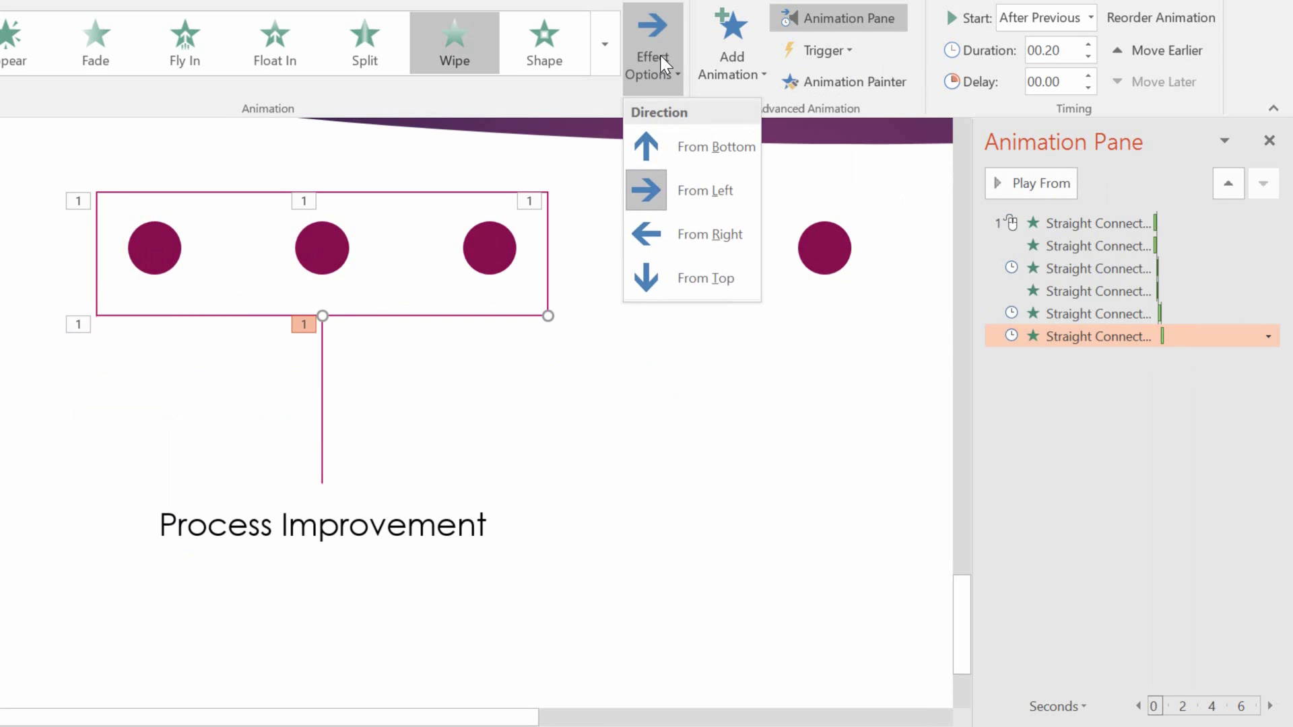
pyautogui.click(688, 235)
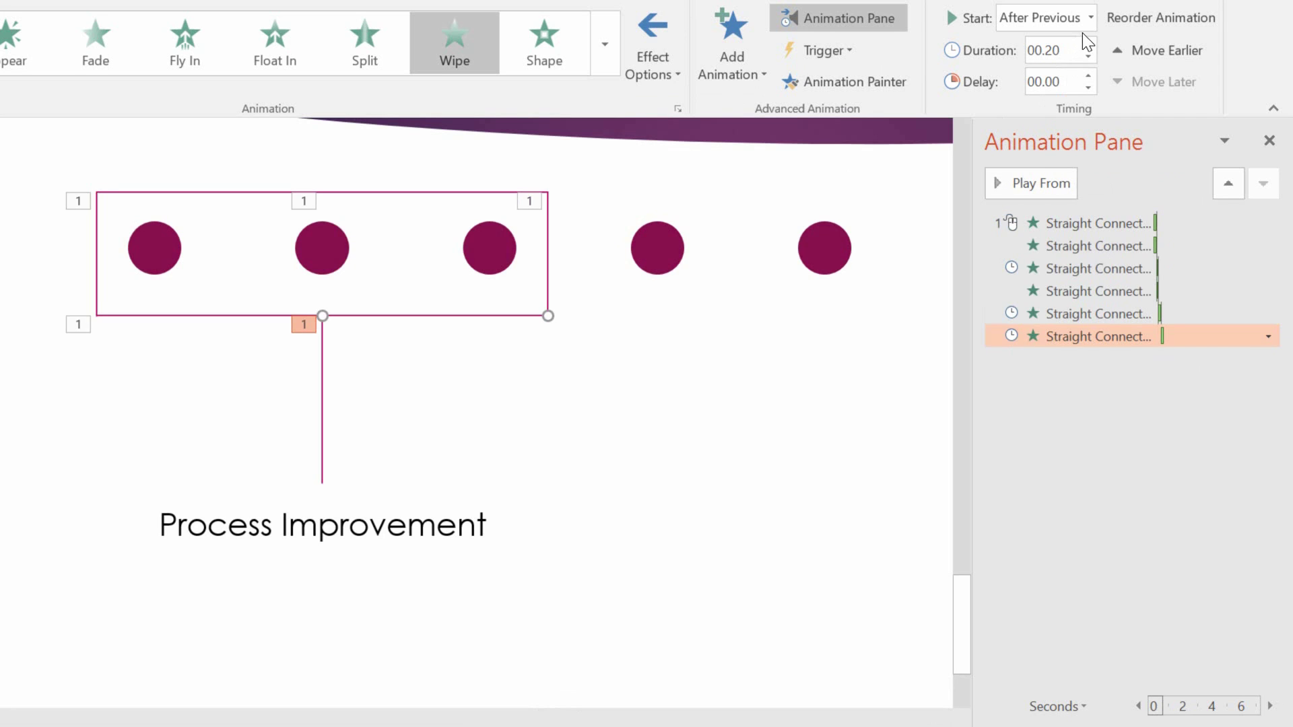
pyautogui.click(1092, 19)
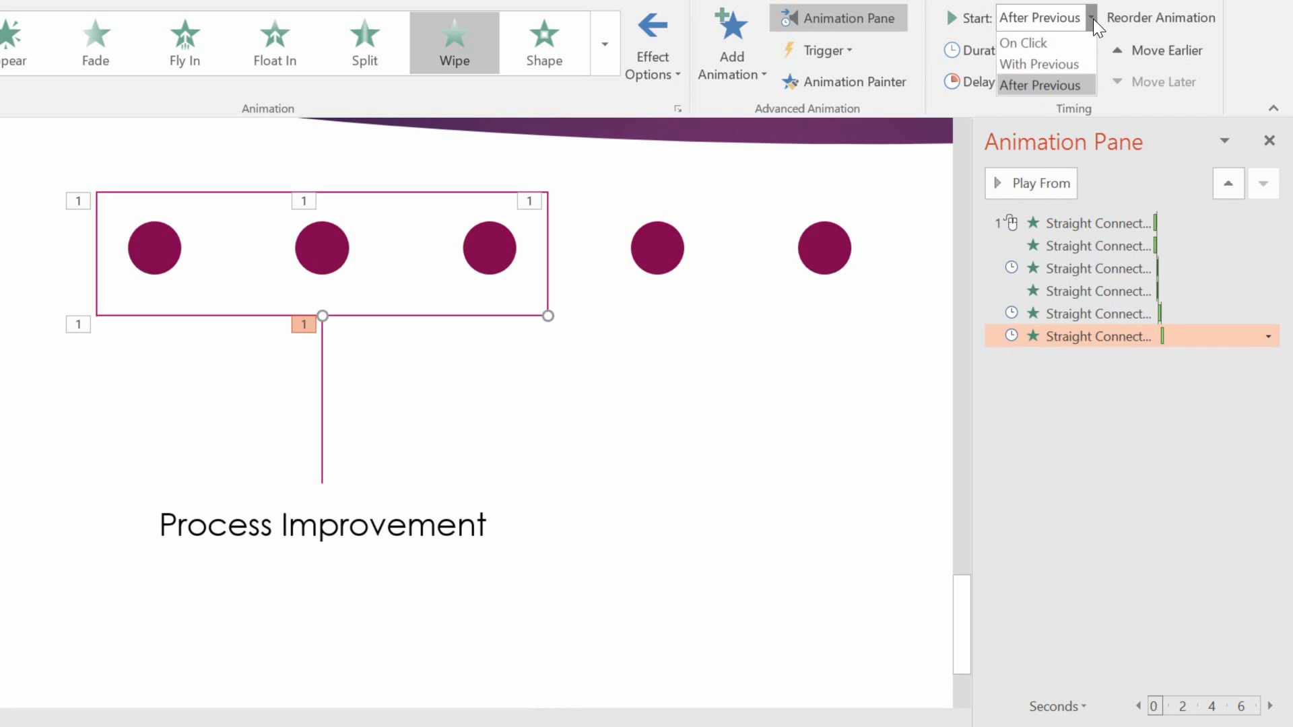
pyautogui.click(1070, 64)
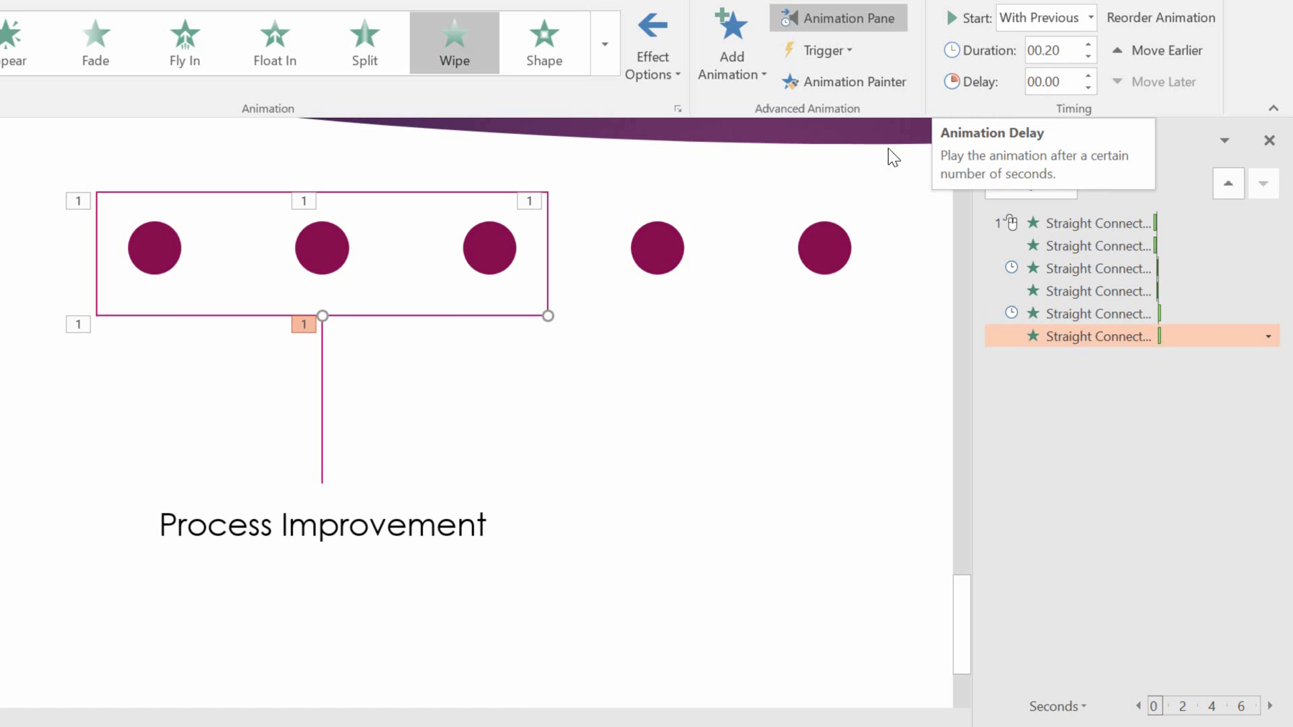
# Step: Give the vertical drop line a Wipe From Top, After Previous, duration 00.20
pyautogui.click(322, 417)
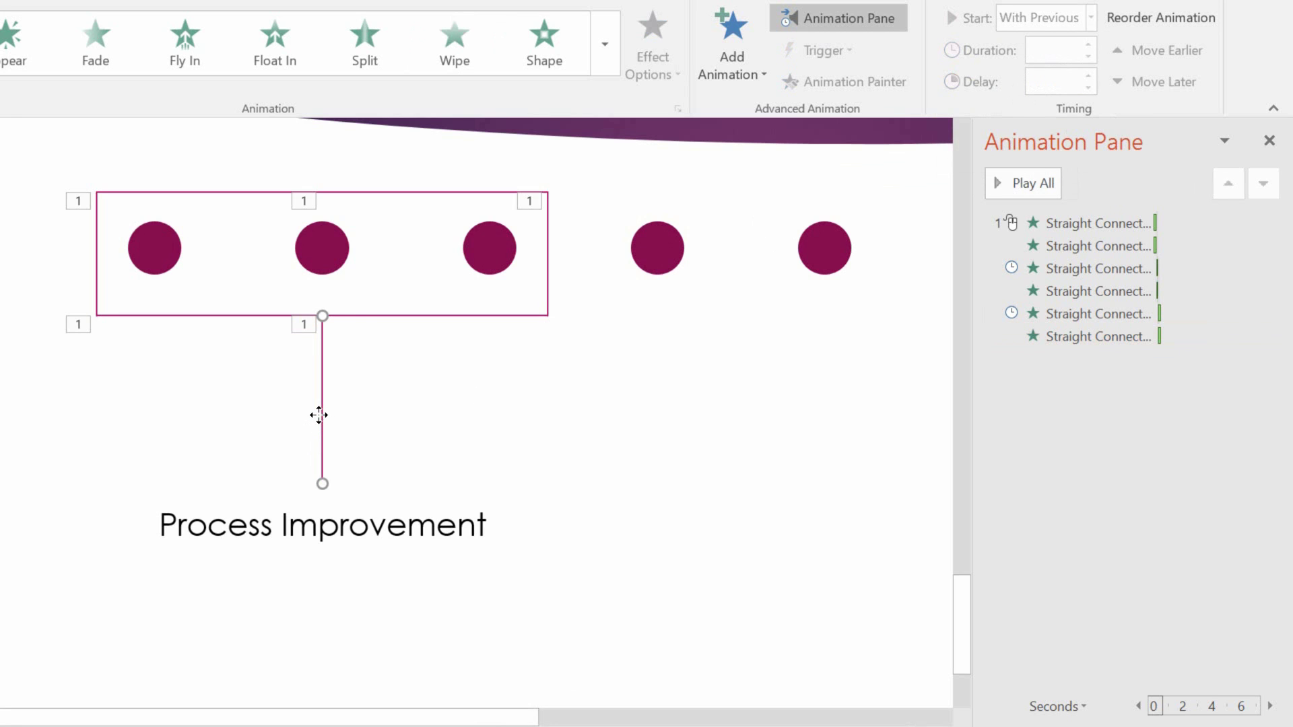
pyautogui.click(465, 70)
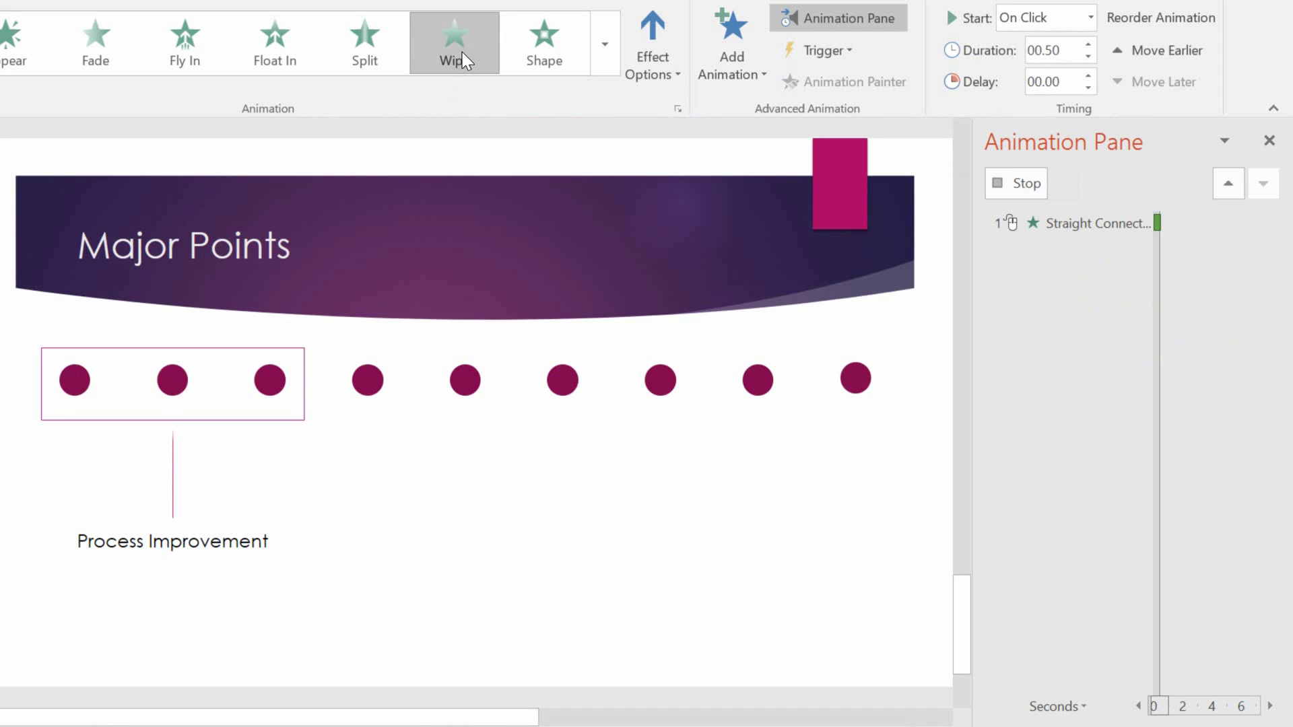
pyautogui.click(661, 66)
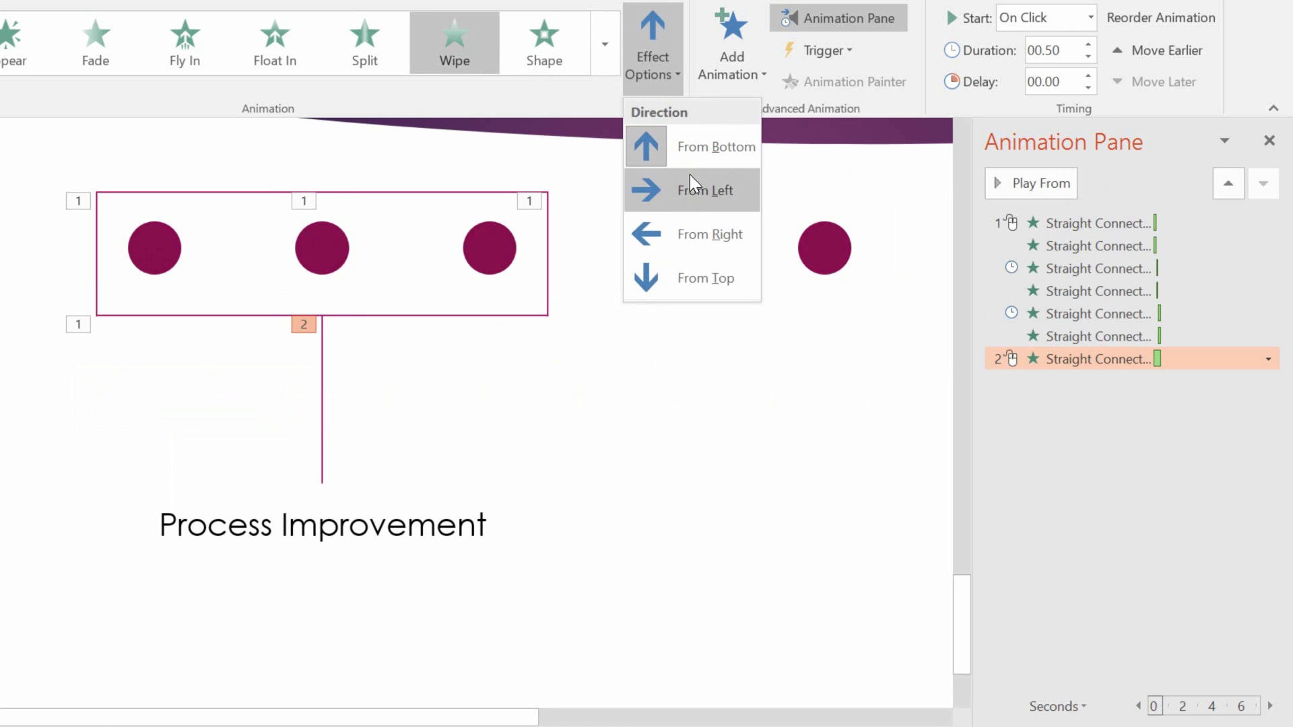
pyautogui.click(691, 279)
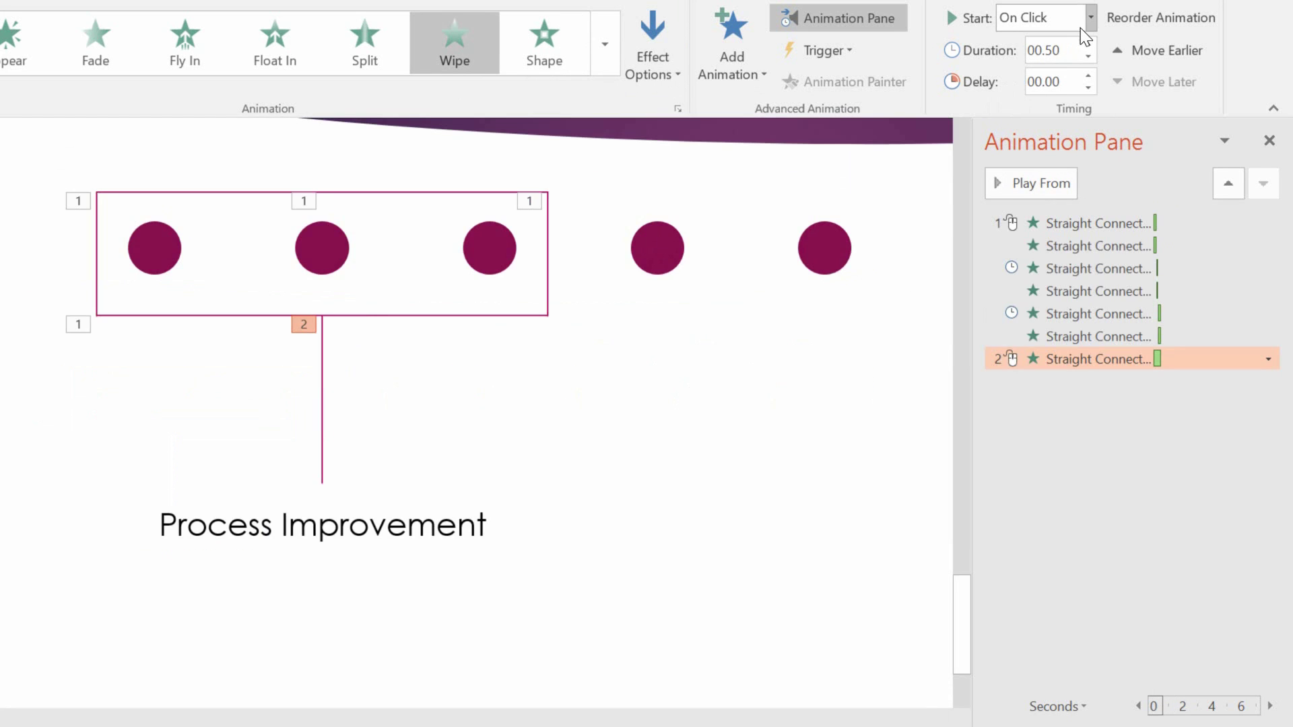
pyautogui.click(1090, 18)
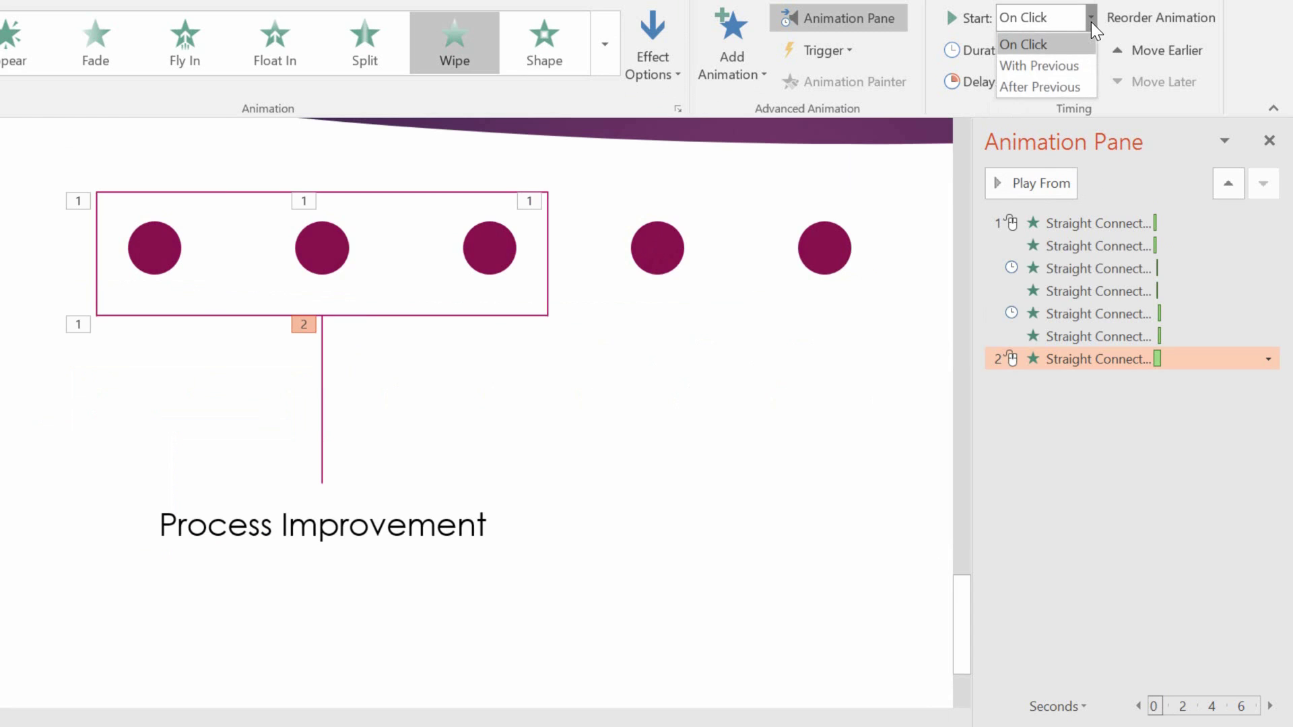
pyautogui.click(1058, 86)
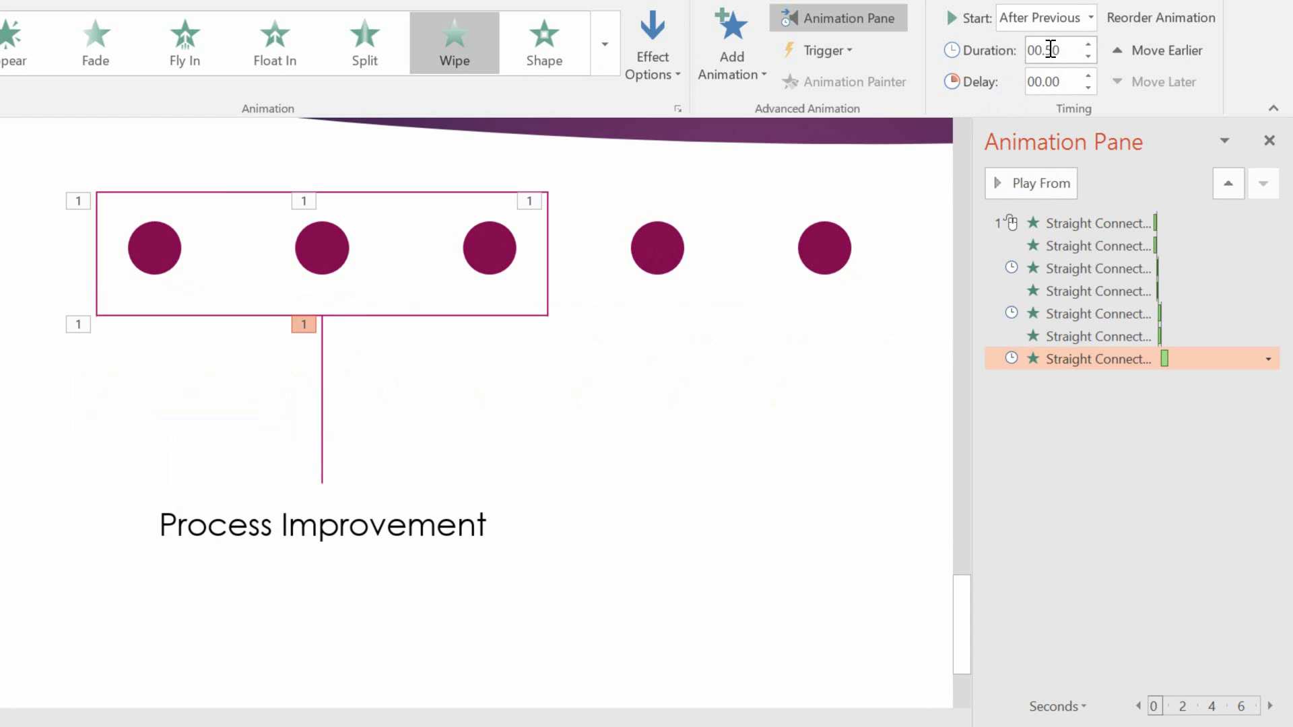
pyautogui.moveTo(1044, 51); pyautogui.dragTo(1077, 54)
pyautogui.write('20')
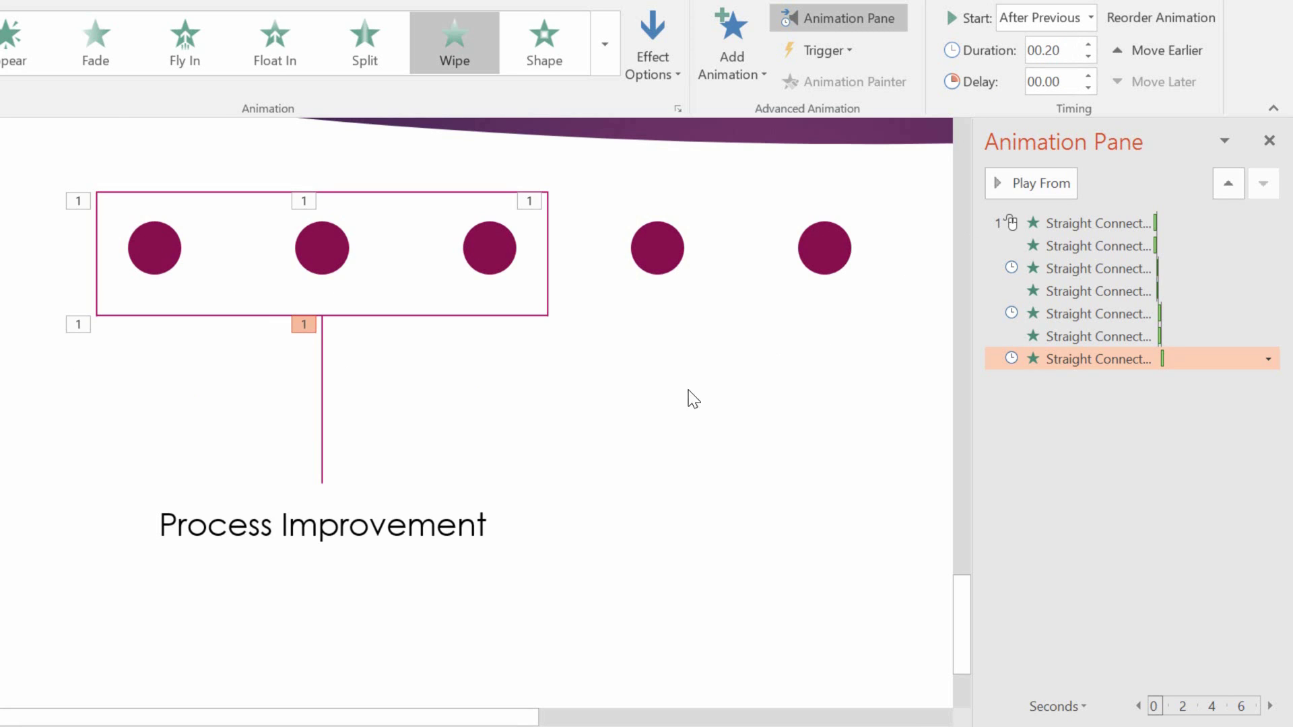
# Step: Give the 'Process Improvement' label an Appear entrance starting After Previous
pyautogui.click(342, 529)
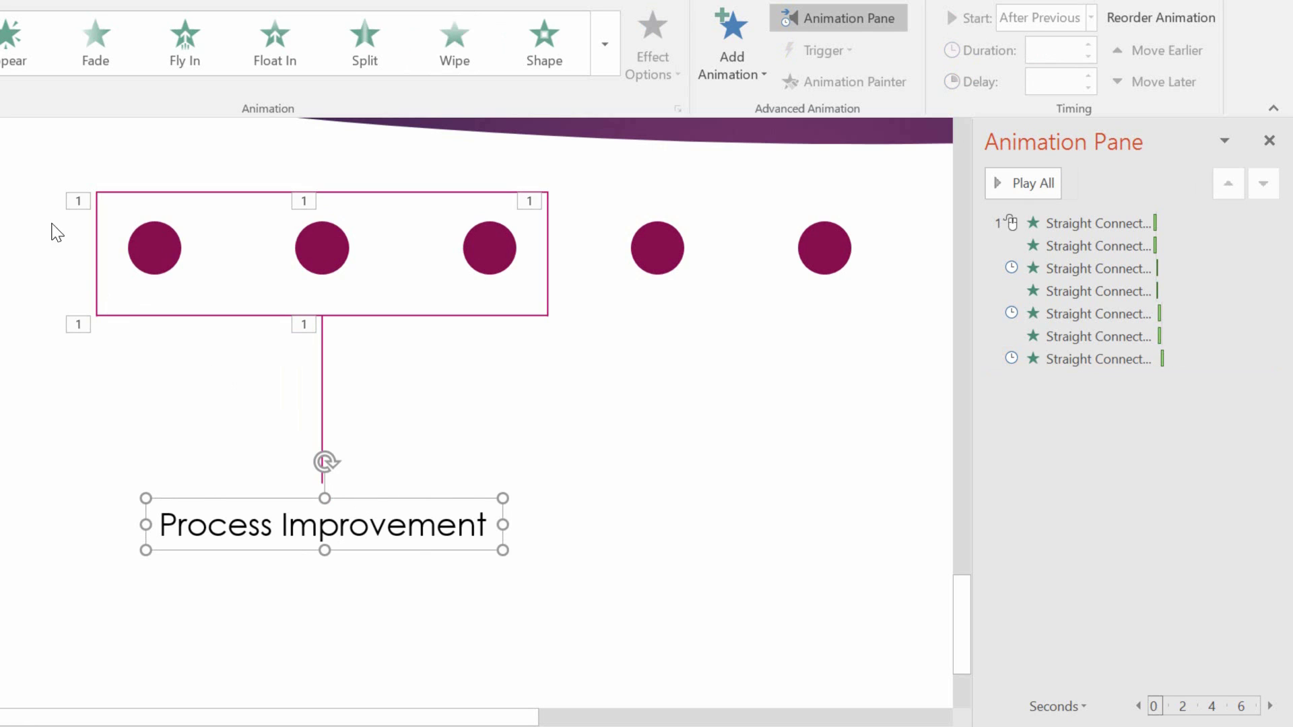
pyautogui.click(8, 50)
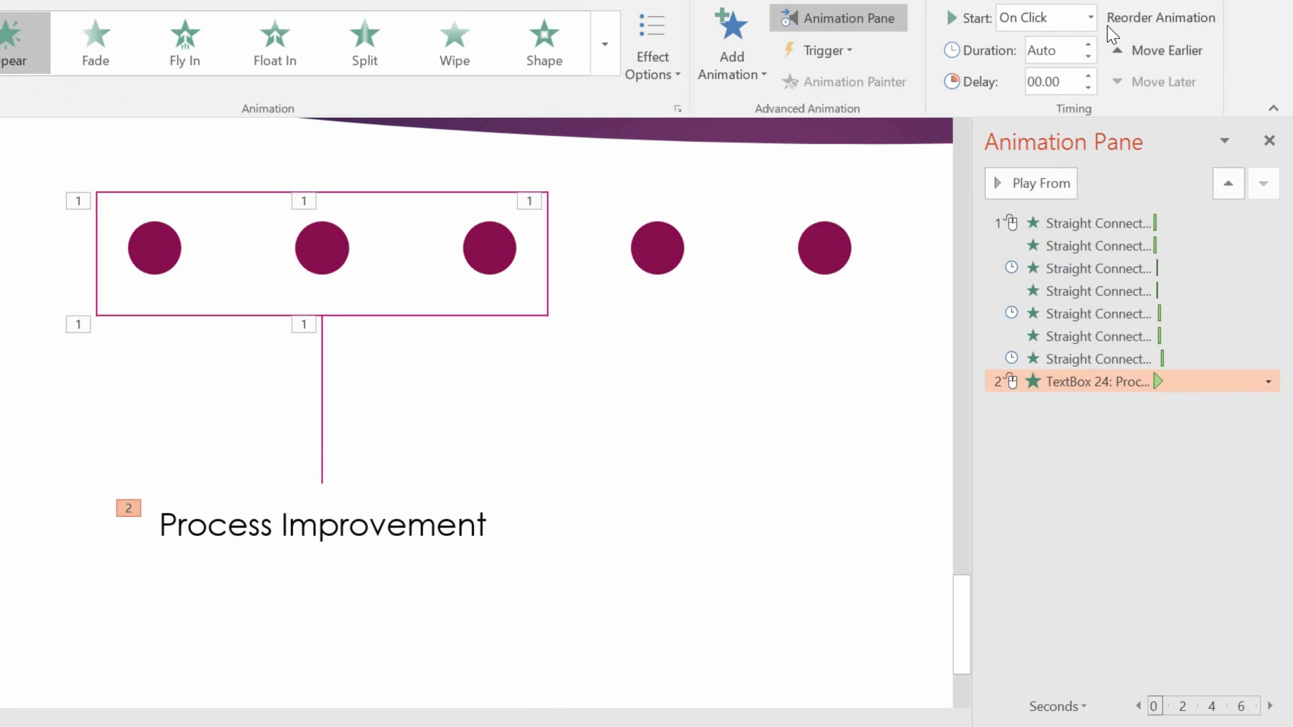
pyautogui.click(1090, 16)
pyautogui.click(1058, 86)
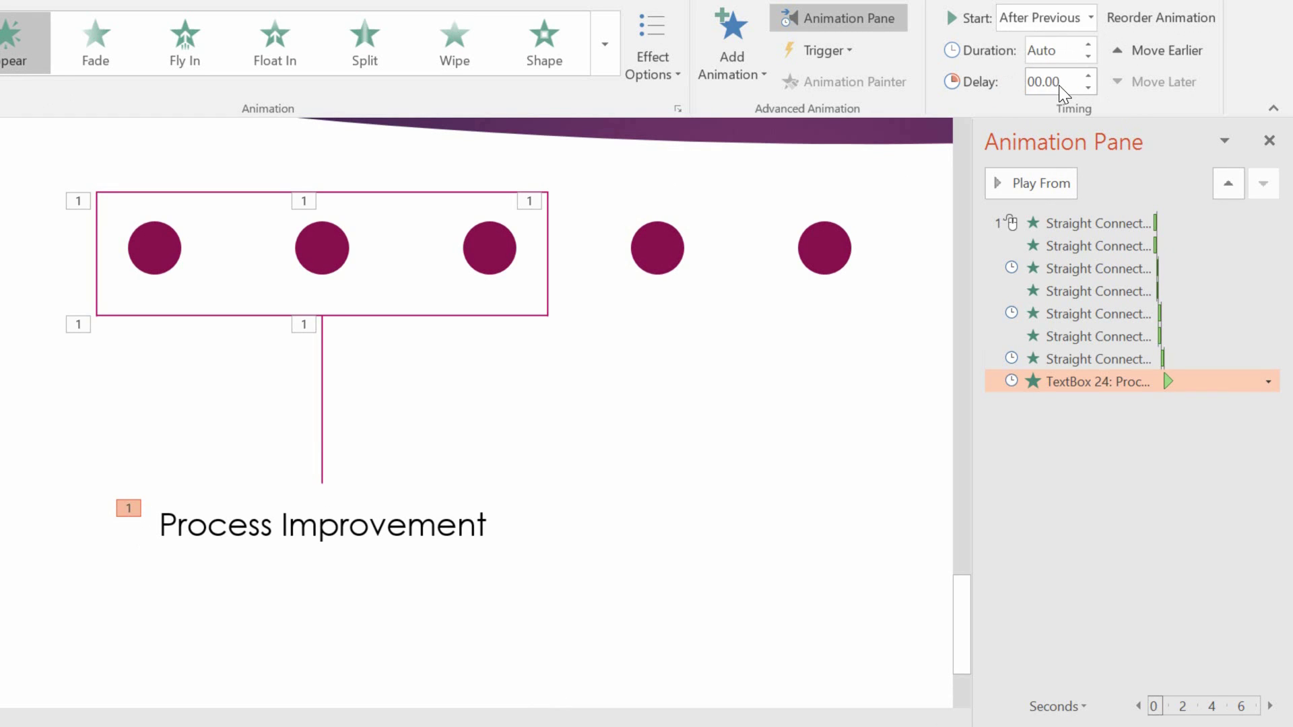